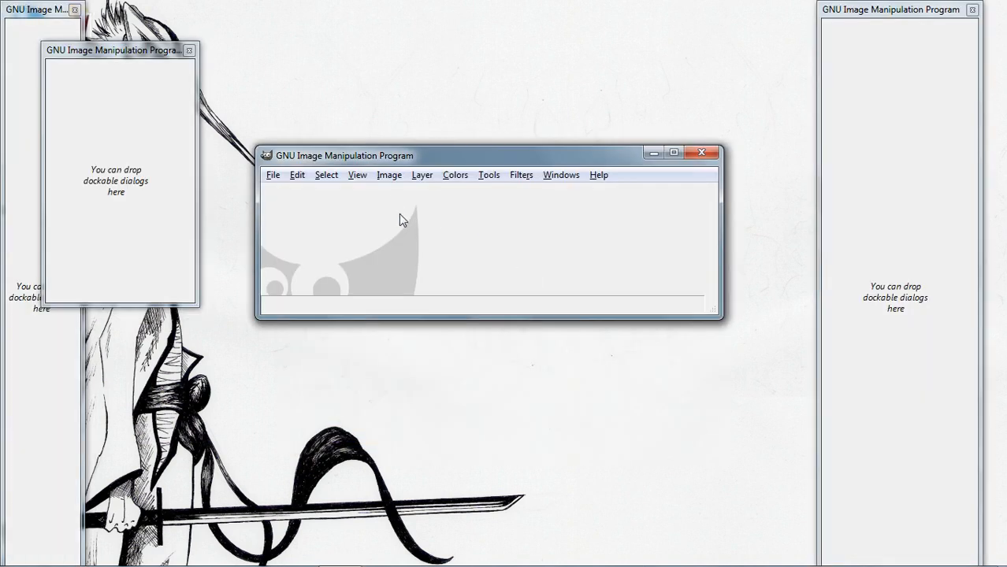
Create a new image 200 px wide and 200 px high
{"action": "left_click", "coordinate": [273, 175]}
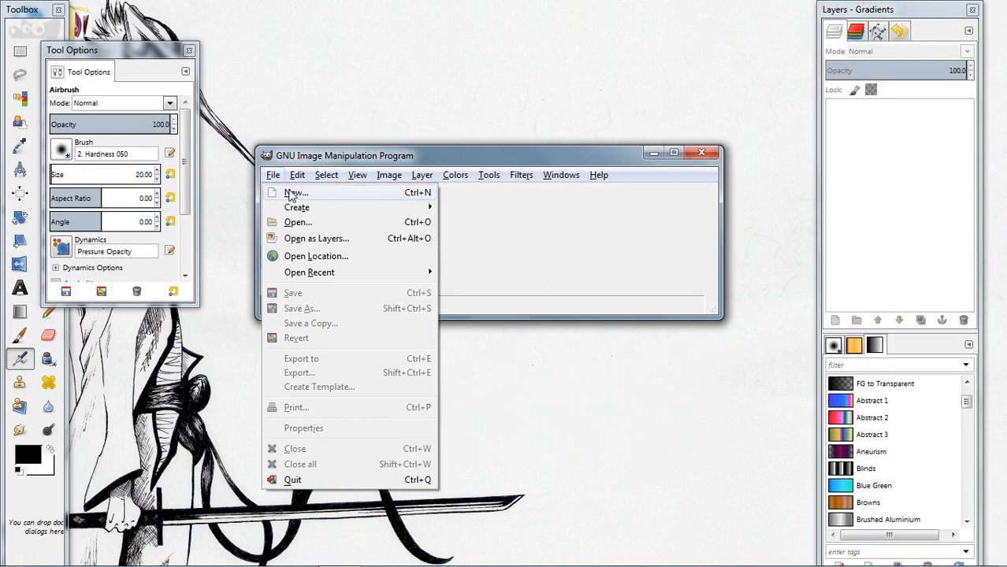
{"action": "left_click", "coordinate": [291, 197]}
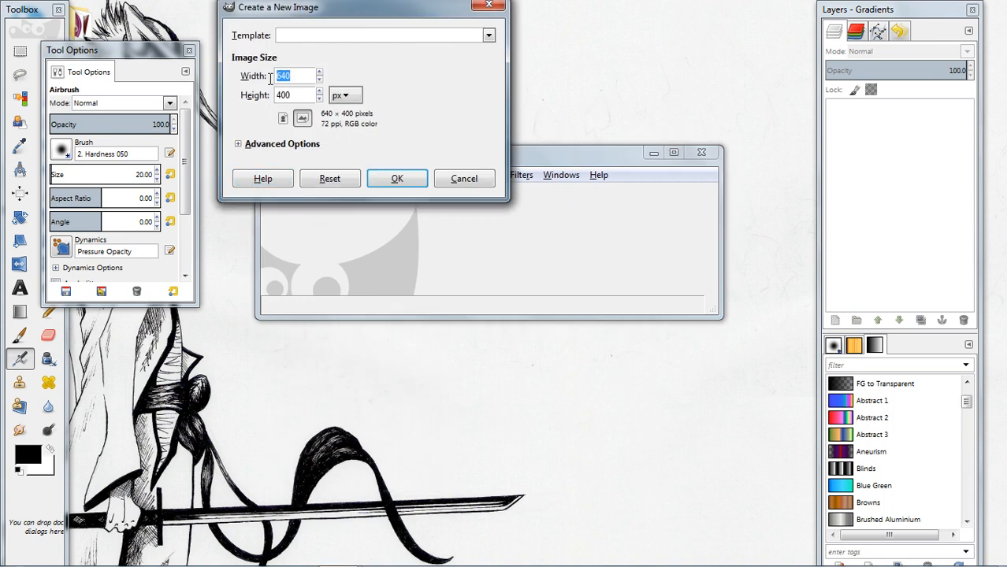
{"action": "type", "text": "200"}
{"action": "key", "text": "Tab"}
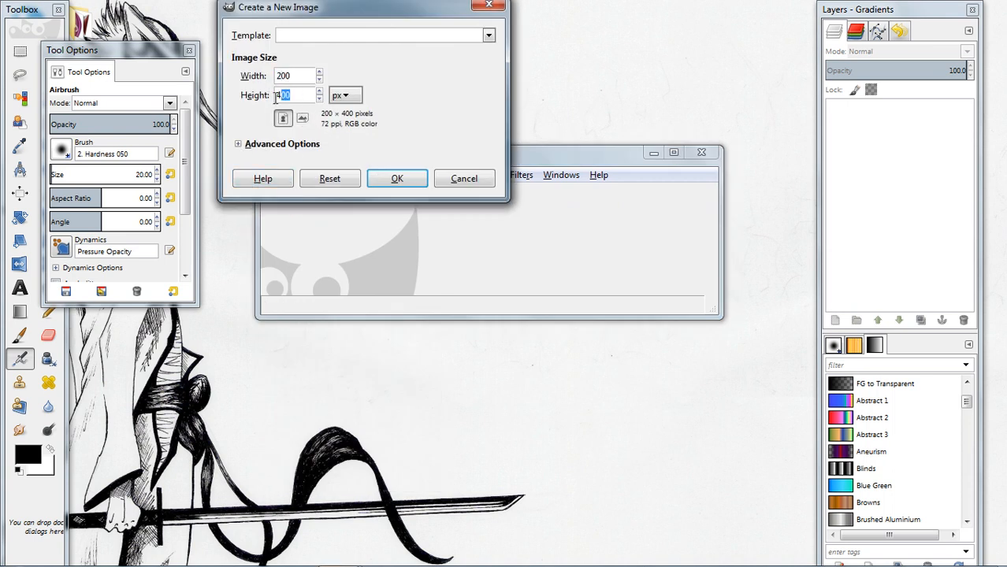
{"action": "type", "text": "200"}
{"action": "left_click", "coordinate": [391, 176]}
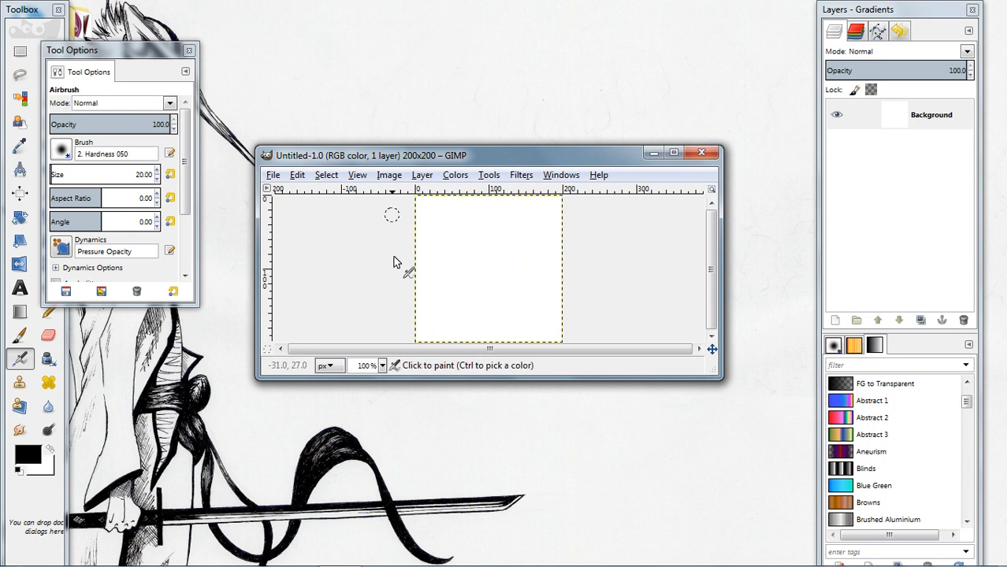
Fill the Background layer with the black foreground color
{"action": "left_click", "coordinate": [916, 171]}
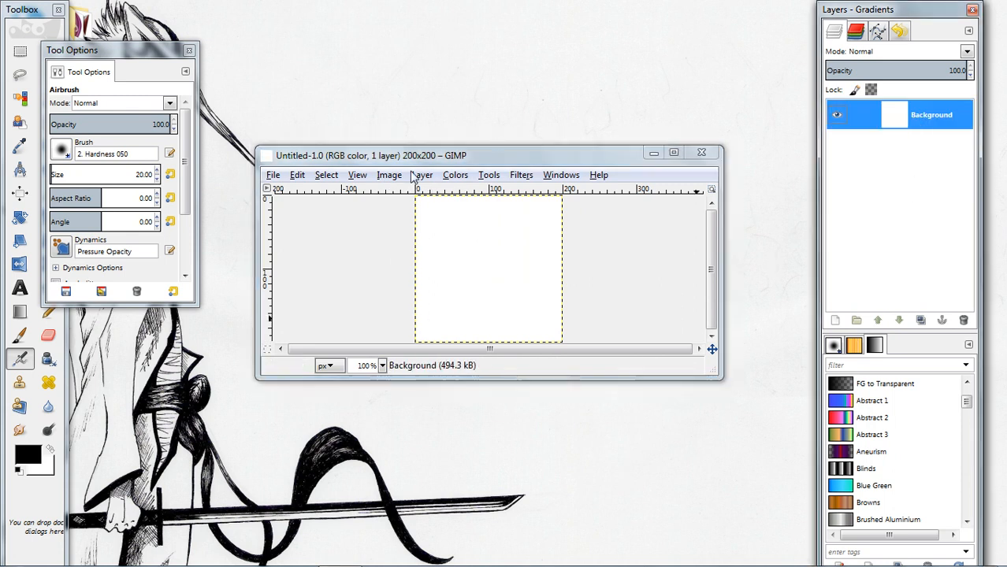
{"action": "left_click", "coordinate": [273, 175]}
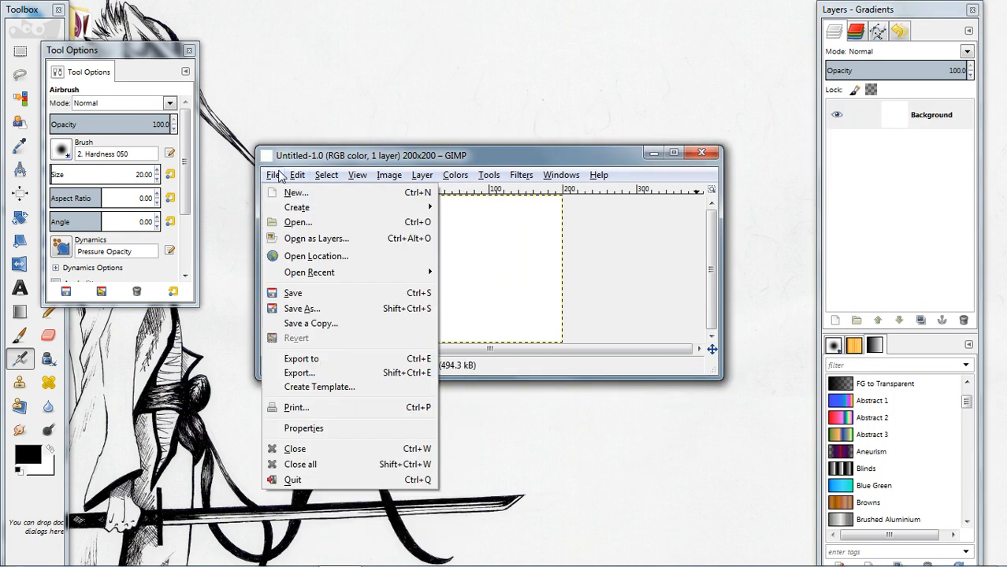
{"action": "mouse_move", "coordinate": [296, 175]}
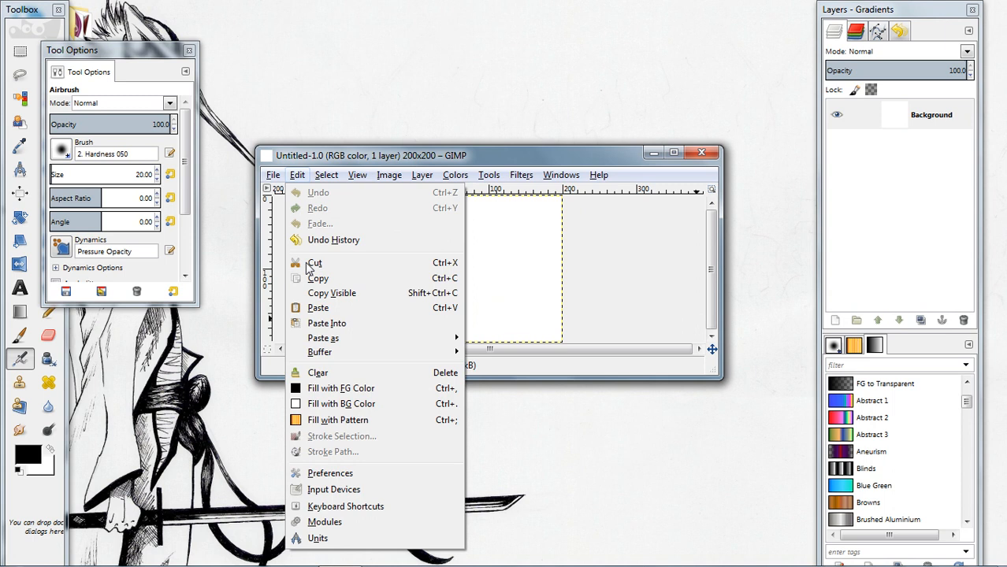
{"action": "left_click", "coordinate": [331, 388]}
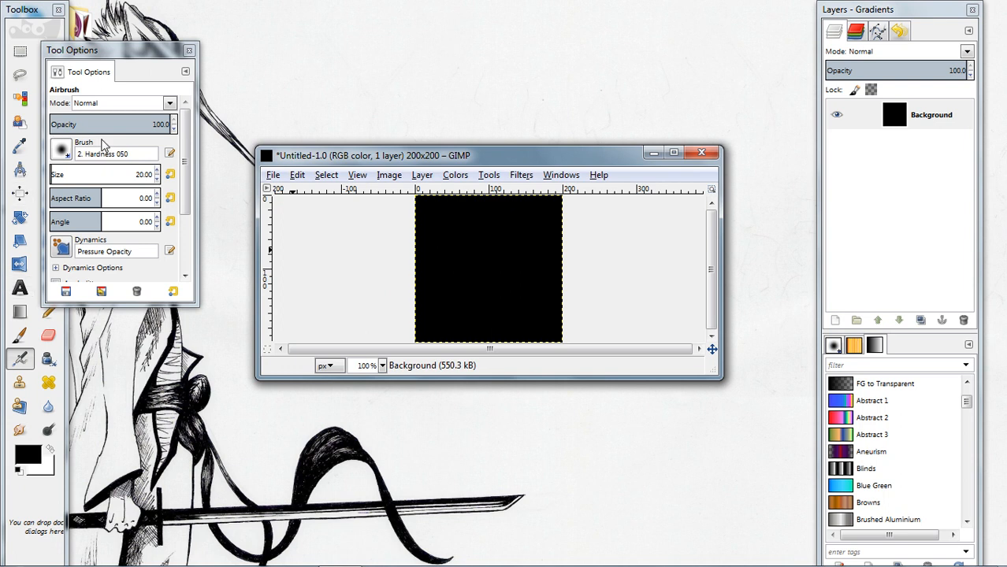
Add a new 200 × 200 px layer named Waves with a transparency fill
{"action": "left_click_drag", "start_coordinate": [128, 56], "coordinate": [173, 45]}
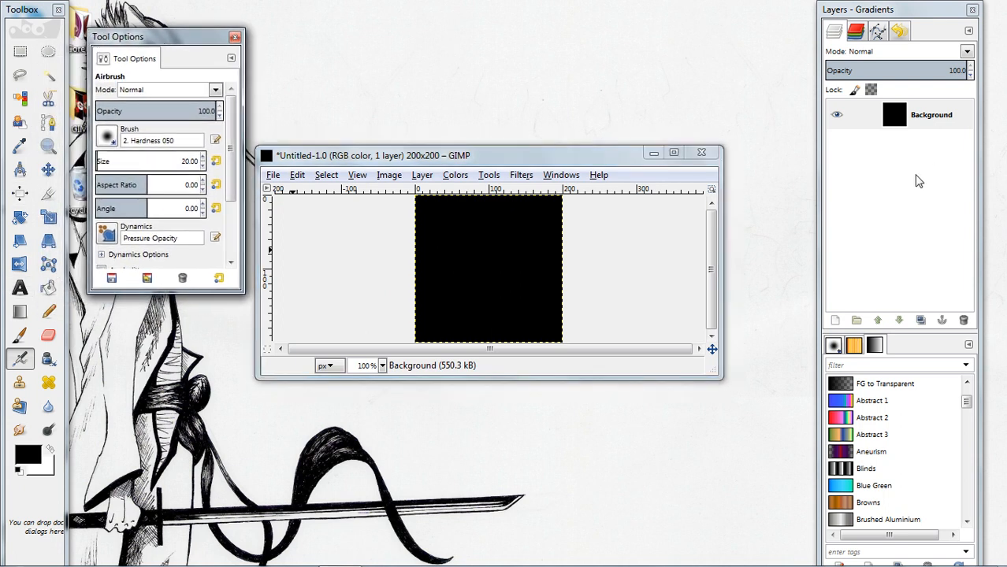
{"action": "right_click", "coordinate": [866, 190]}
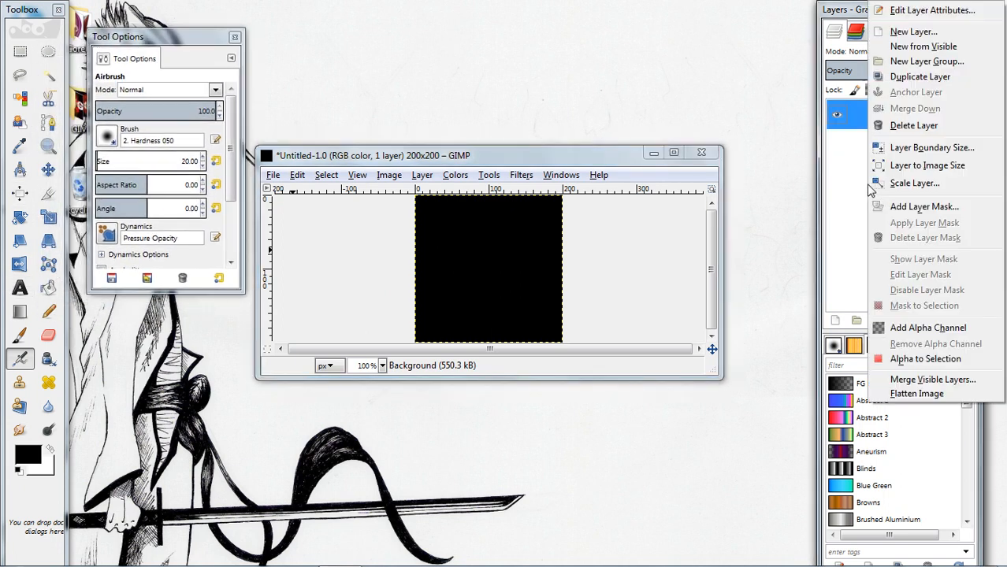
{"action": "left_click", "coordinate": [911, 32]}
{"action": "type", "text": "W"}
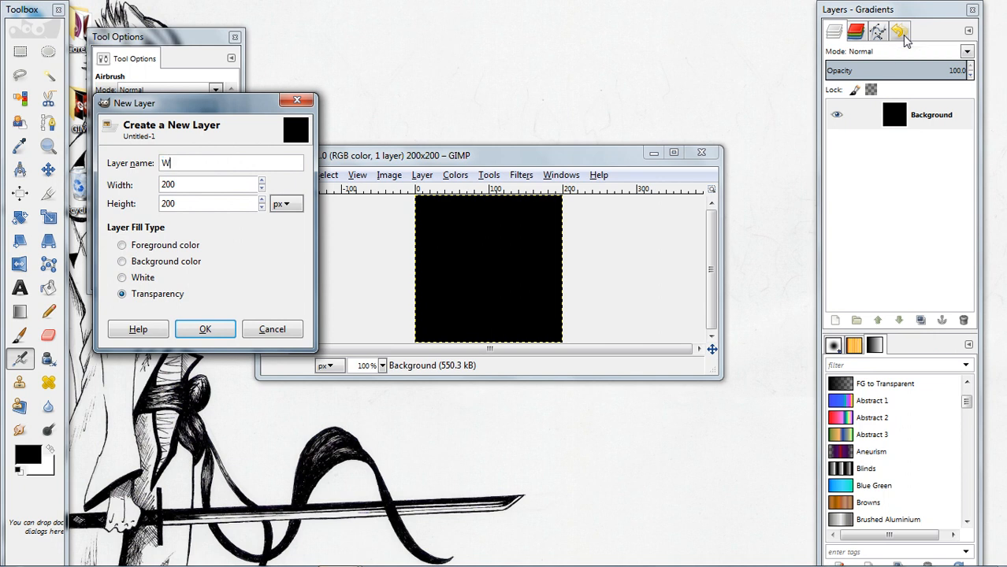
{"action": "type", "text": "aves"}
{"action": "left_click", "coordinate": [204, 328]}
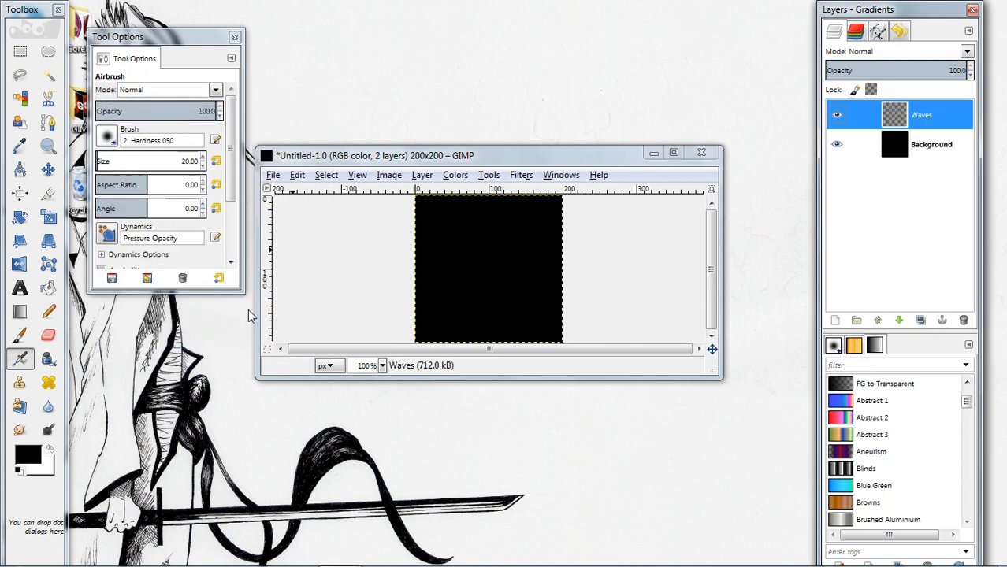
Paint a soft white dab at the canvas centre using the Paintbrush with 2. Hardness 050 at size 192.30
{"action": "left_click", "coordinate": [18, 335]}
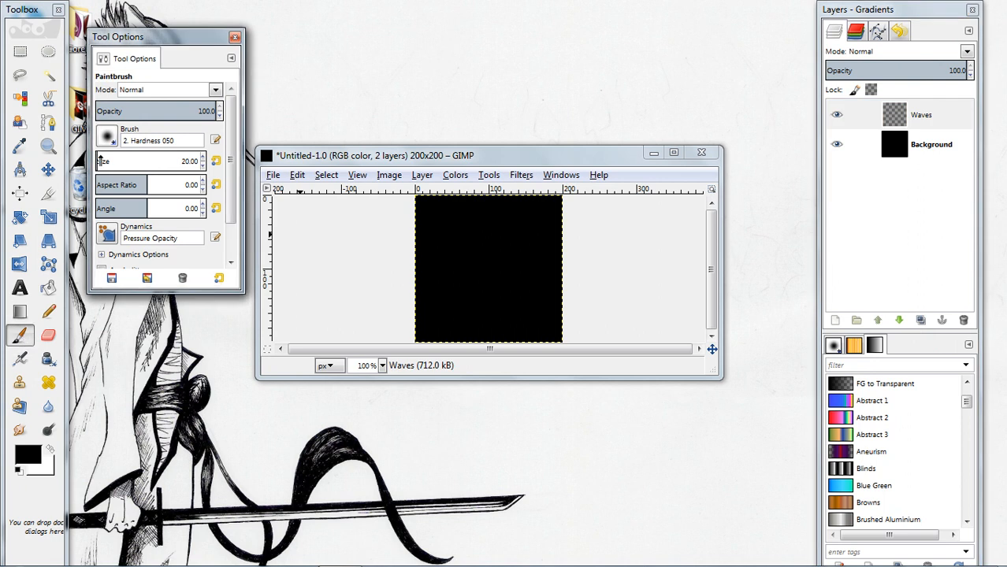
{"action": "left_click_drag", "start_coordinate": [96, 161], "coordinate": [113, 161]}
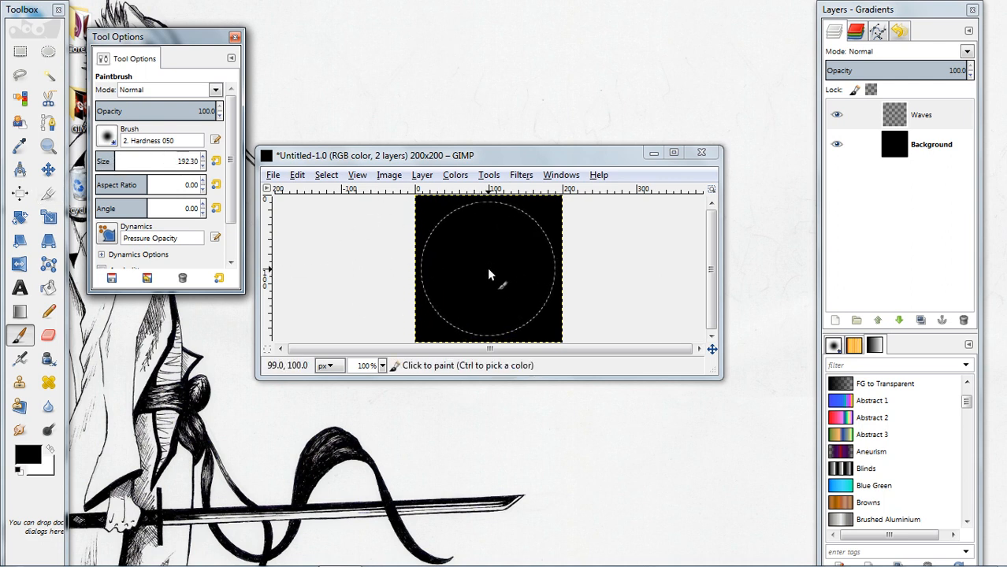
{"action": "left_click", "coordinate": [50, 449]}
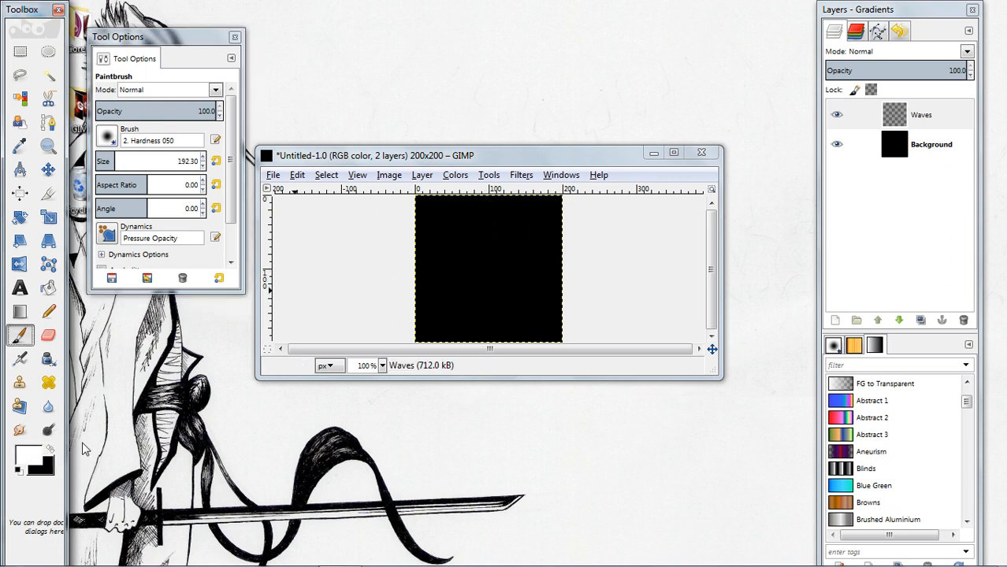
{"action": "left_click", "coordinate": [488, 273]}
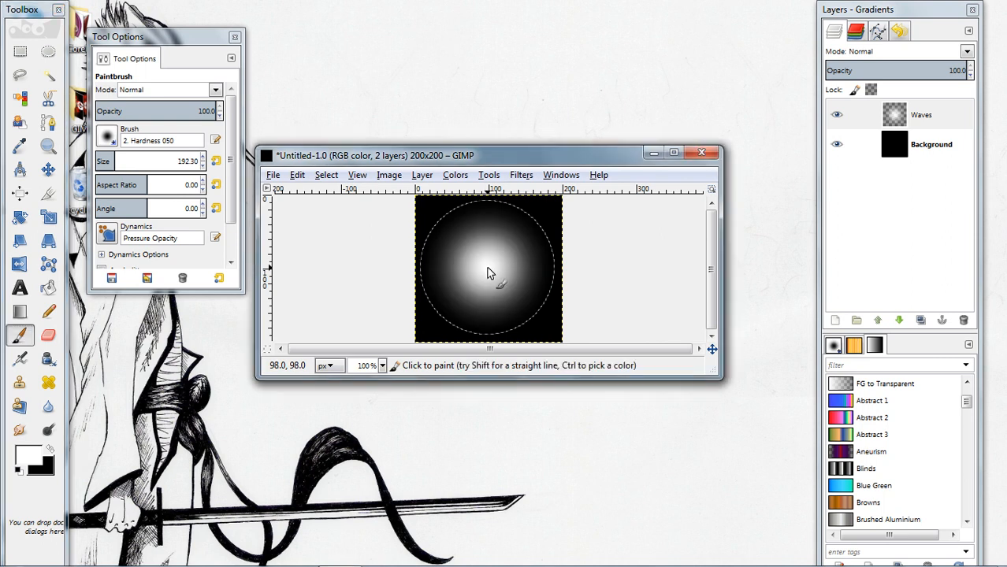
{"action": "key", "text": "ctrl+shift+a"}
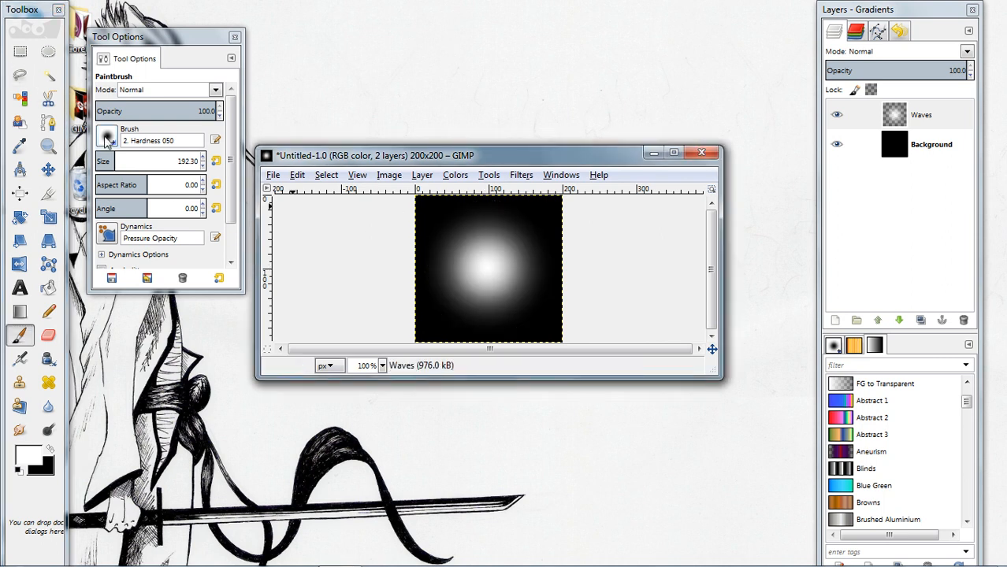
Switch to the 2. Hardness 100 brush and paint a solid white disc over the soft dab at the canvas centre
{"action": "left_click", "coordinate": [107, 136]}
{"action": "left_click", "coordinate": [147, 186]}
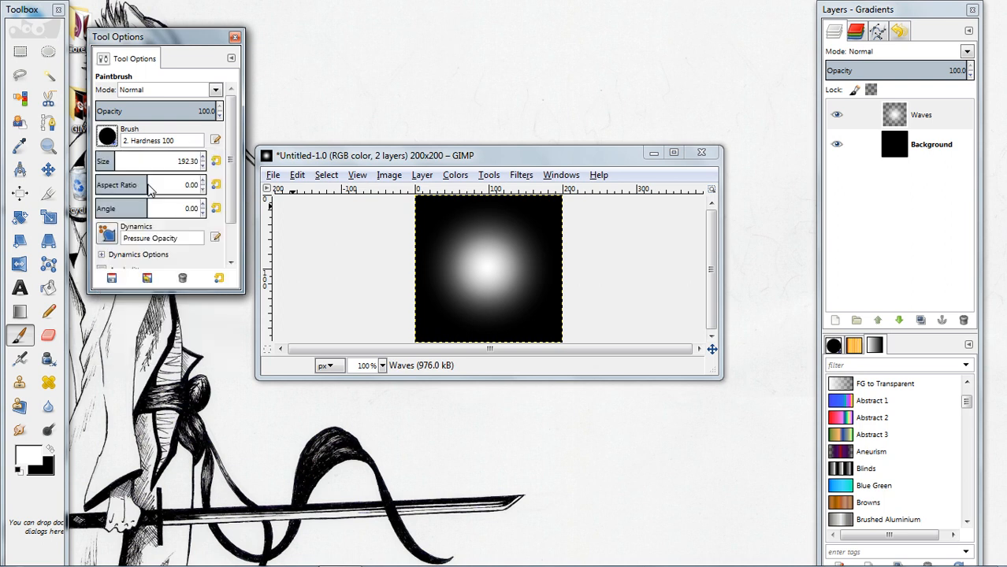
{"action": "left_click", "coordinate": [489, 275]}
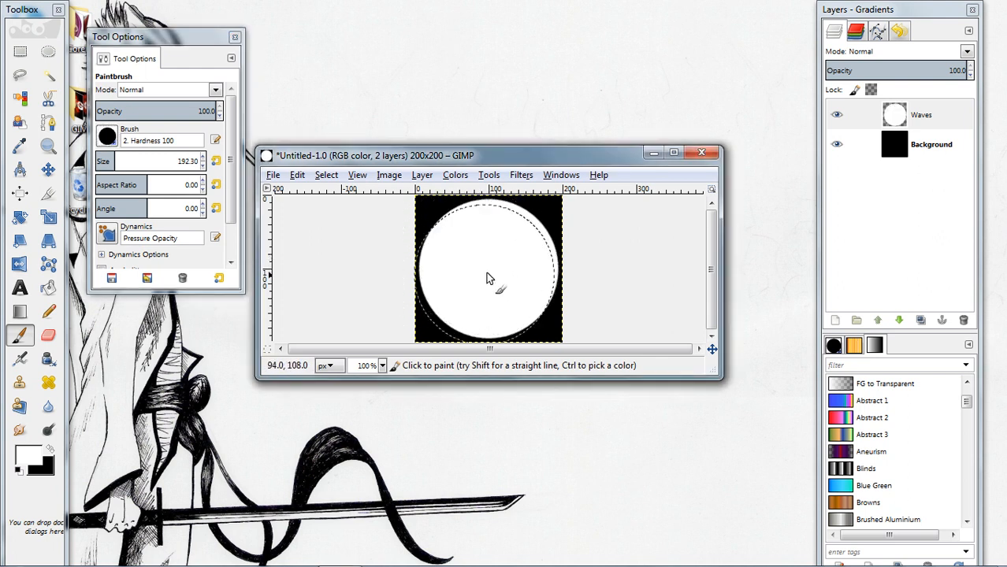
Paint a black disc with brush size 156.87 in the centre of the white disc
{"action": "left_click", "coordinate": [50, 449]}
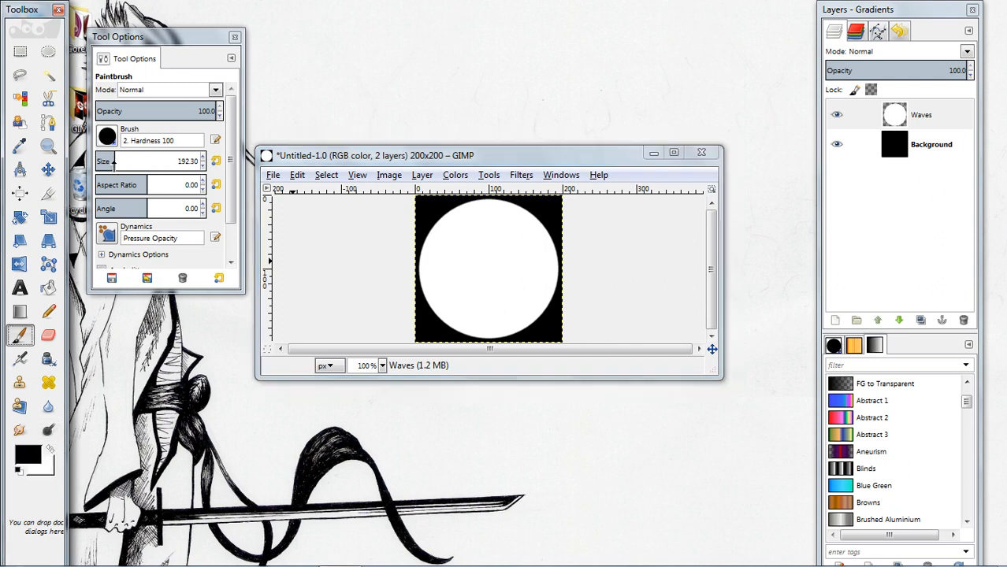
{"action": "left_click_drag", "start_coordinate": [114, 161], "coordinate": [133, 162]}
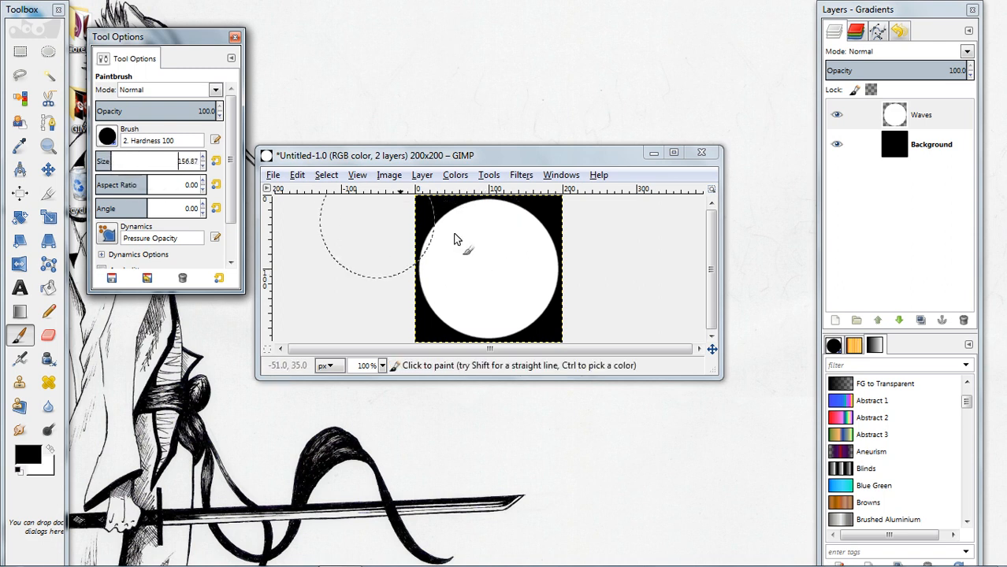
{"action": "left_click", "coordinate": [488, 277]}
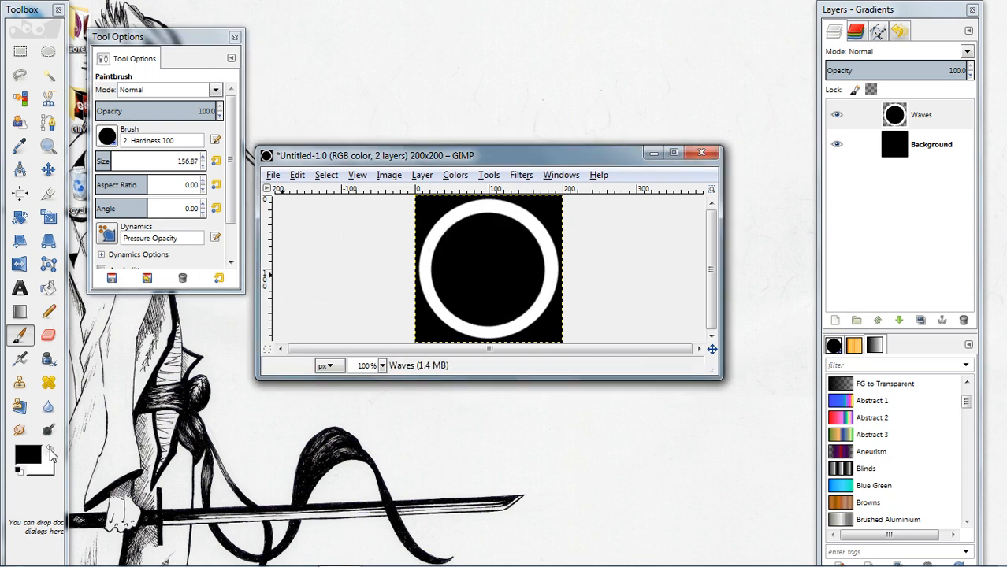
Paint a white disc with brush size 114.36 in the centre of the black disc
{"action": "left_click", "coordinate": [49, 452]}
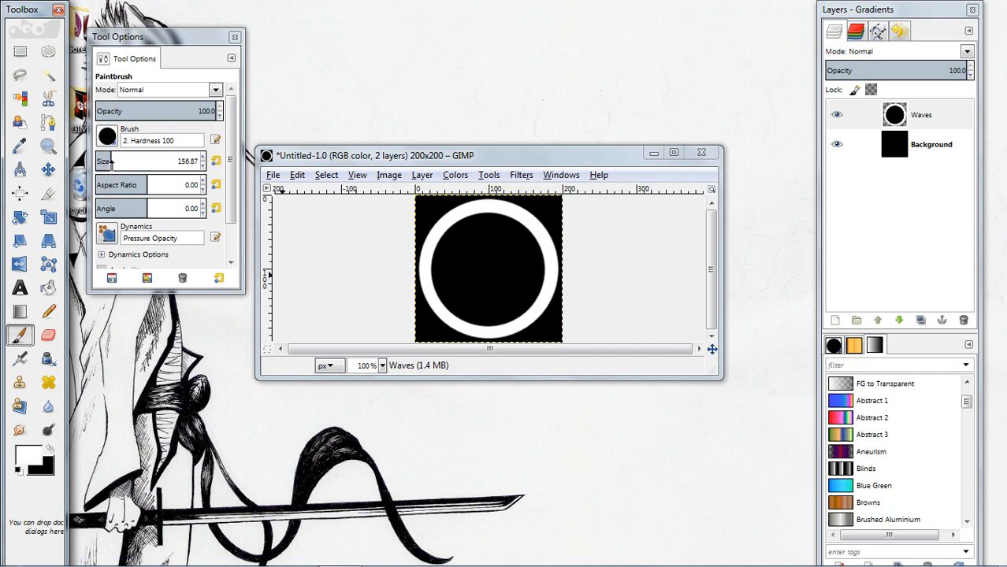
{"action": "left_click_drag", "start_coordinate": [111, 161], "coordinate": [110, 161]}
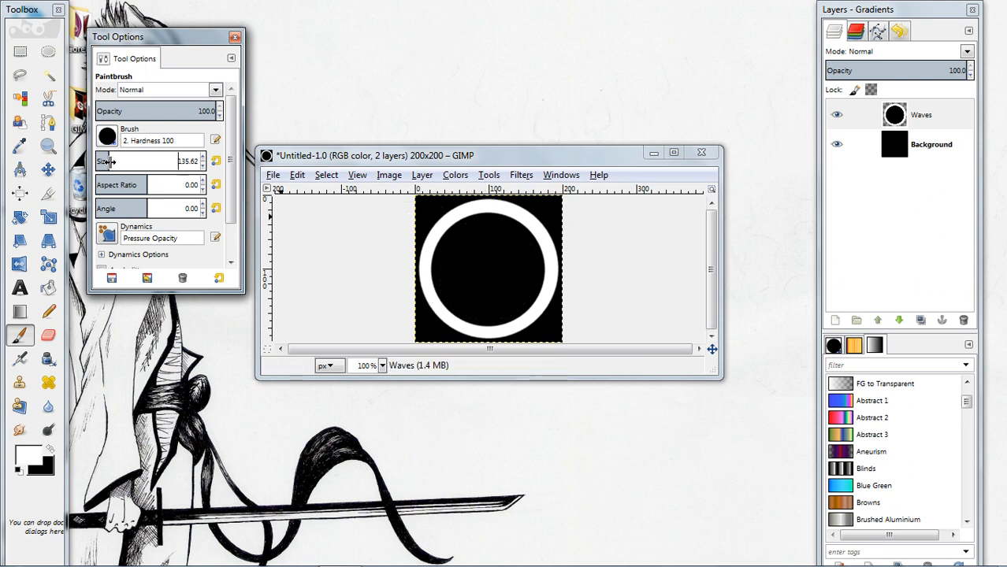
{"action": "left_click_drag", "start_coordinate": [109, 160], "coordinate": [100, 161]}
{"action": "scroll", "coordinate": [105, 161], "scroll_direction": "up", "scroll_amount": 3}
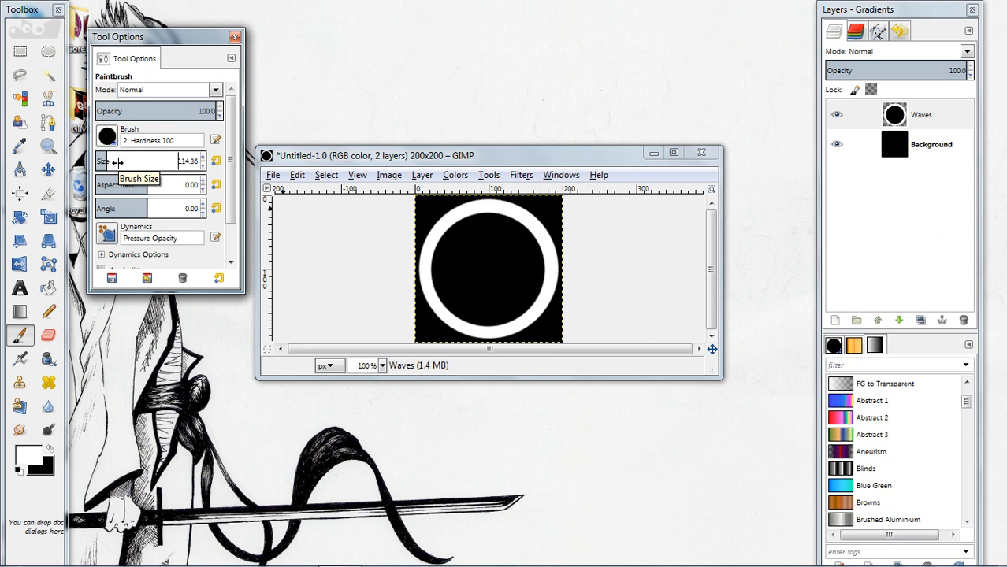
{"action": "left_click", "coordinate": [489, 271]}
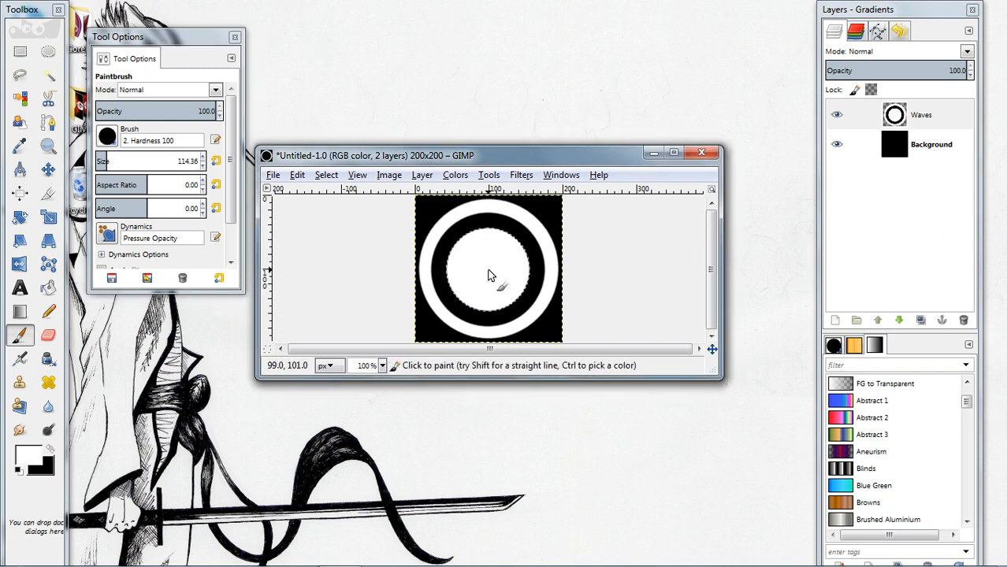
Paint a black disc with brush size 78.94 in the centre of the inner white disc
{"action": "left_click", "coordinate": [49, 451]}
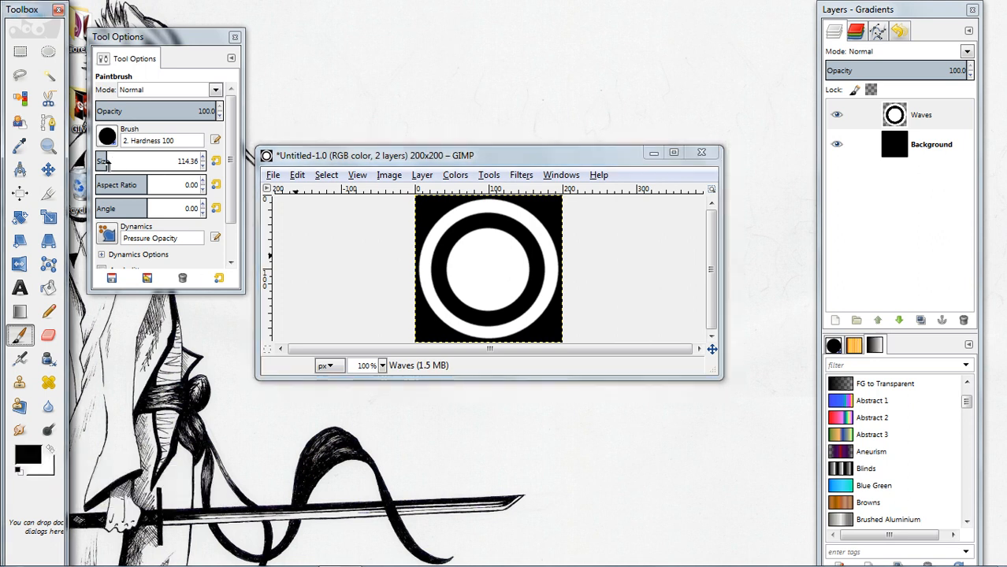
{"action": "left_click_drag", "start_coordinate": [107, 162], "coordinate": [105, 164]}
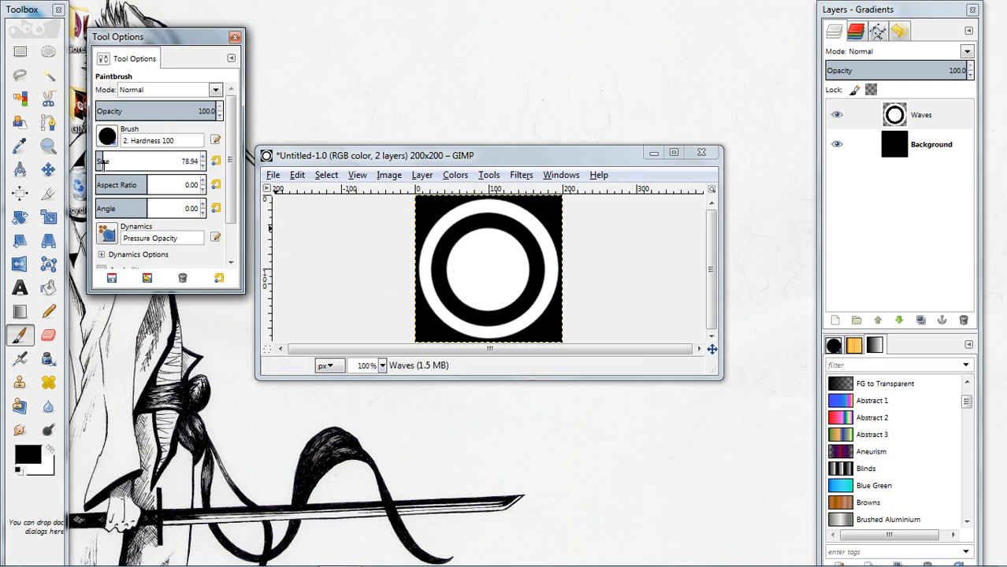
{"action": "left_click", "coordinate": [489, 275]}
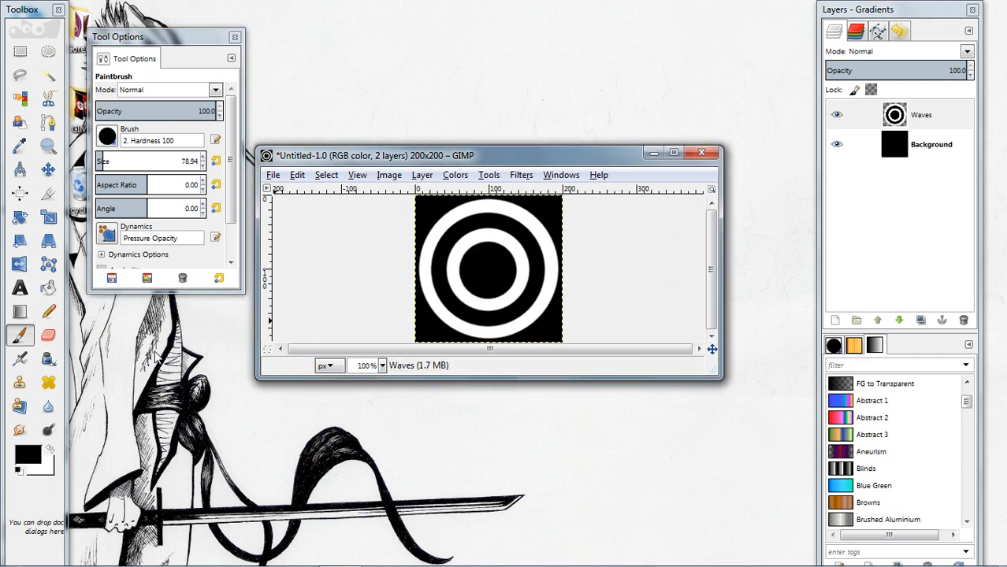
Paint a small white disc with brush size 36.43 at the centre of the rings
{"action": "left_click", "coordinate": [50, 449]}
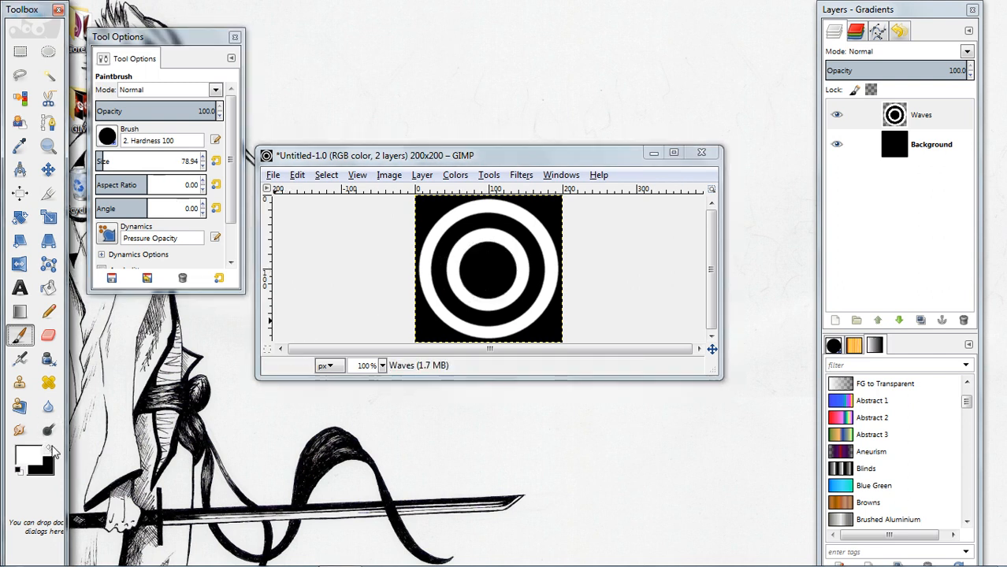
{"action": "left_click", "coordinate": [103, 162]}
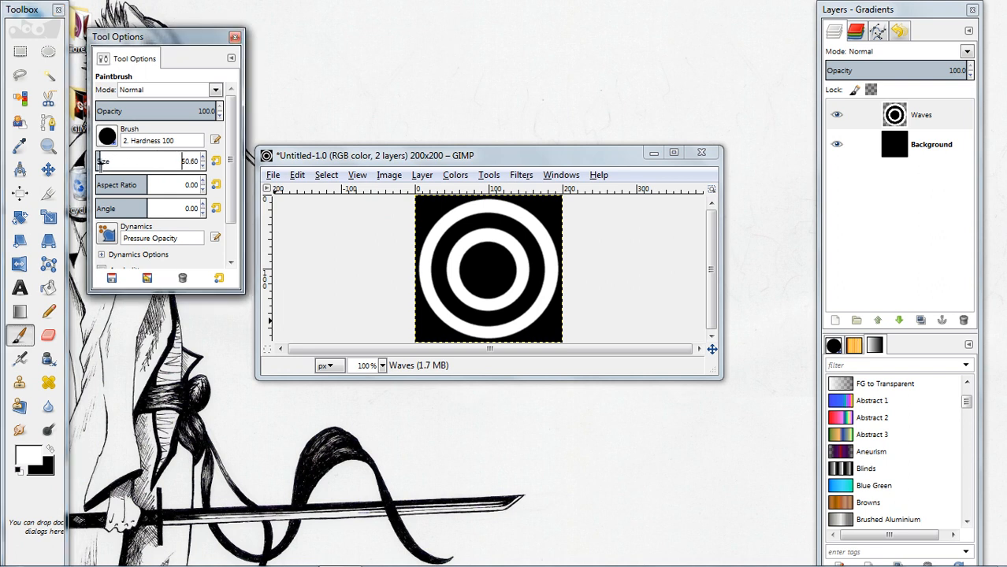
{"action": "left_click", "coordinate": [100, 163]}
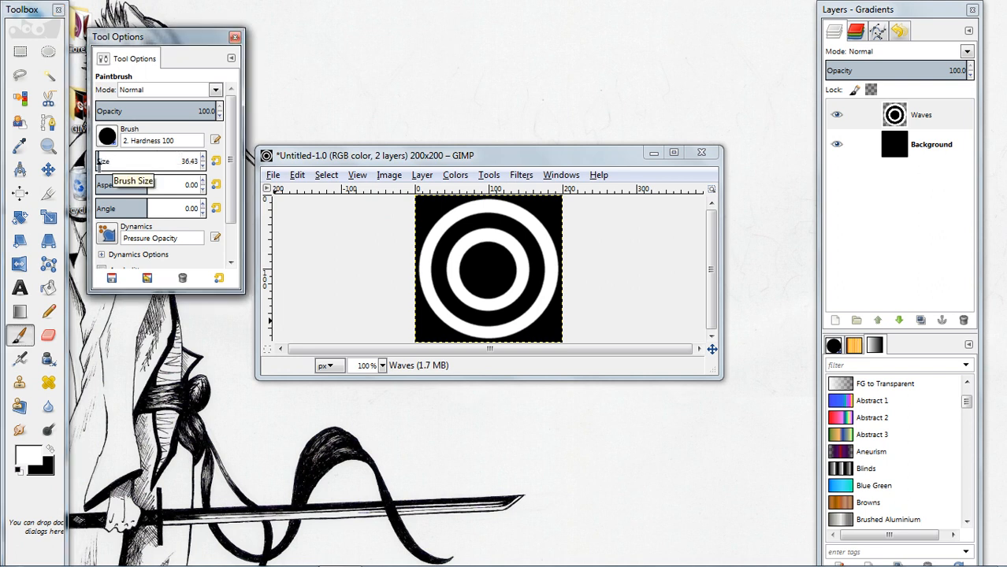
{"action": "left_click", "coordinate": [489, 272]}
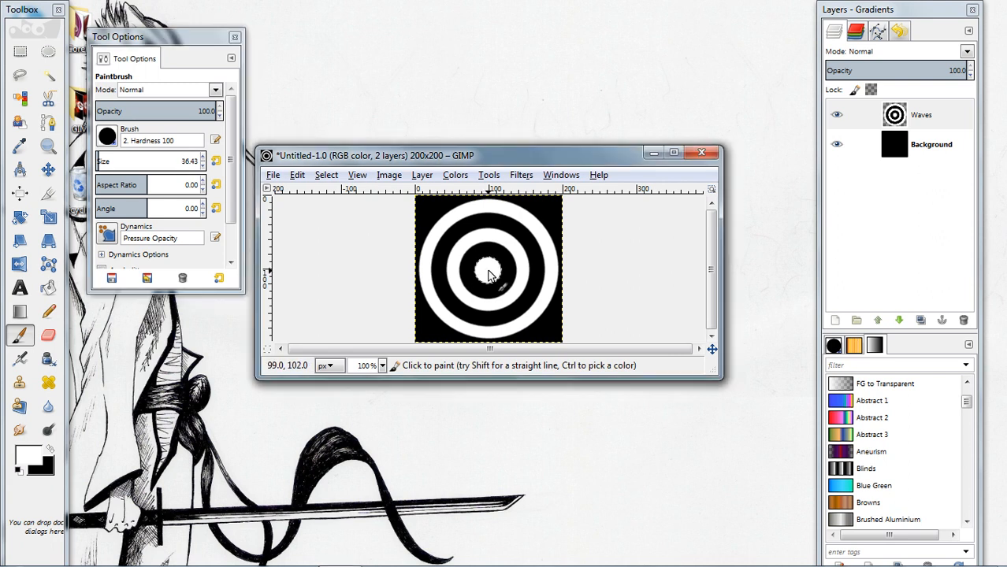
Paint a black dot with brush size 15.17 in the centre of the small white disc
{"action": "left_click", "coordinate": [50, 449]}
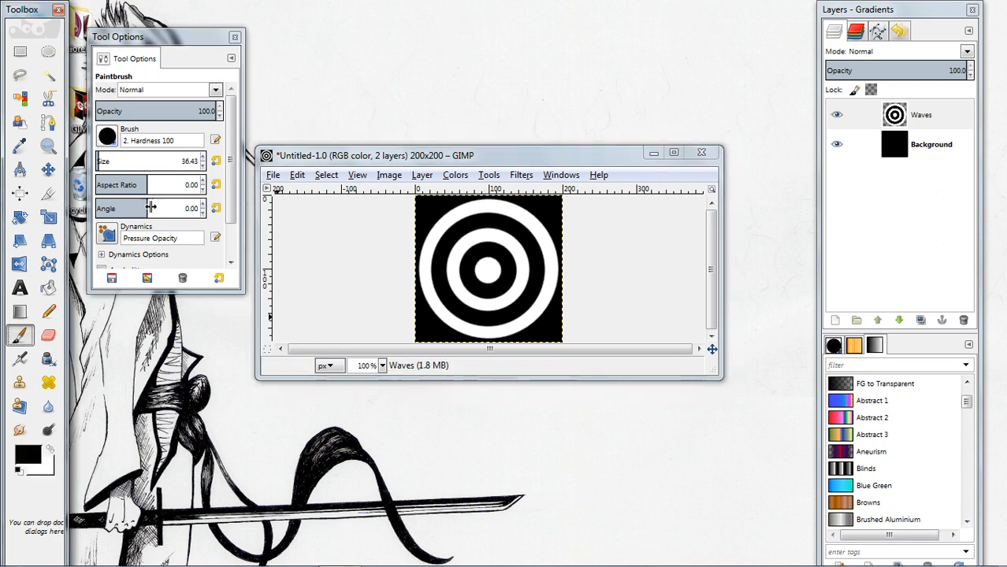
{"action": "left_click", "coordinate": [98, 160]}
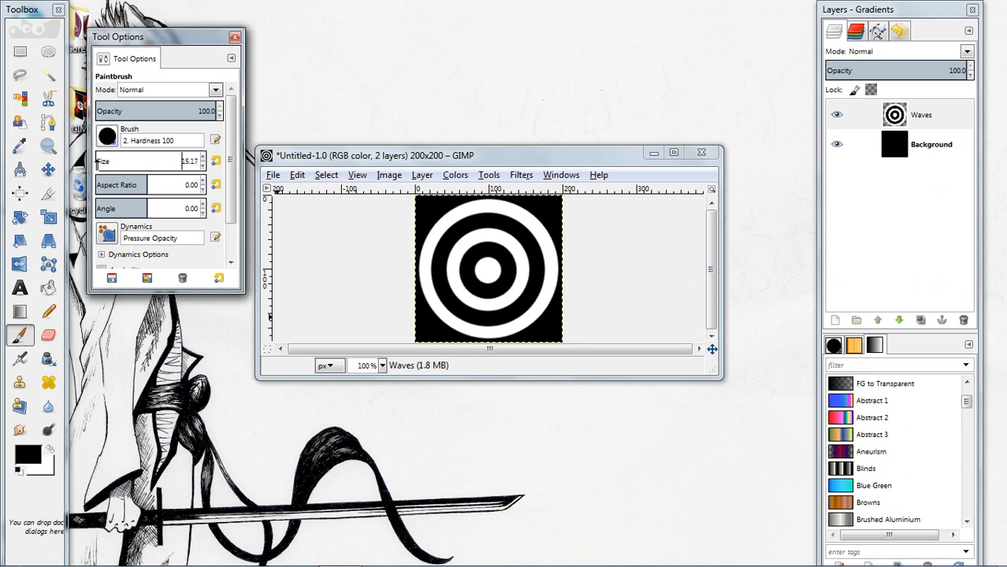
{"action": "left_click", "coordinate": [488, 270]}
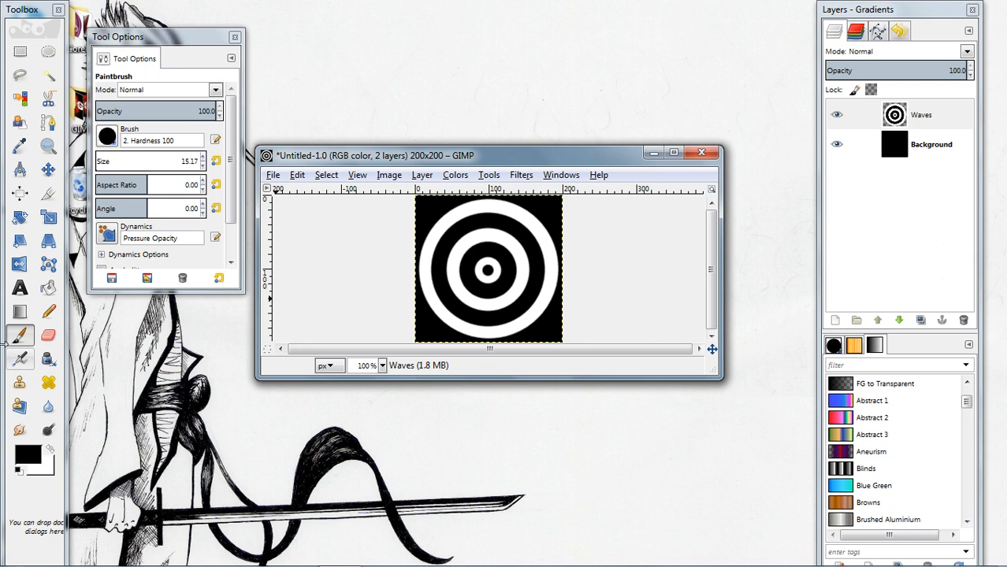
Switch to the Airbrush tool and choose the Sponge 01 brush
{"action": "left_click", "coordinate": [20, 359]}
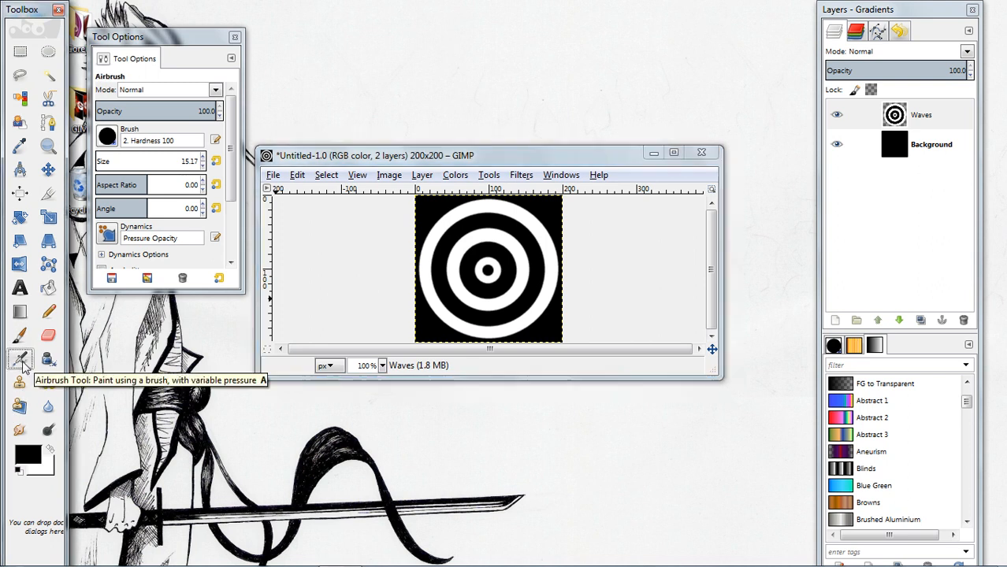
{"action": "left_click", "coordinate": [107, 137]}
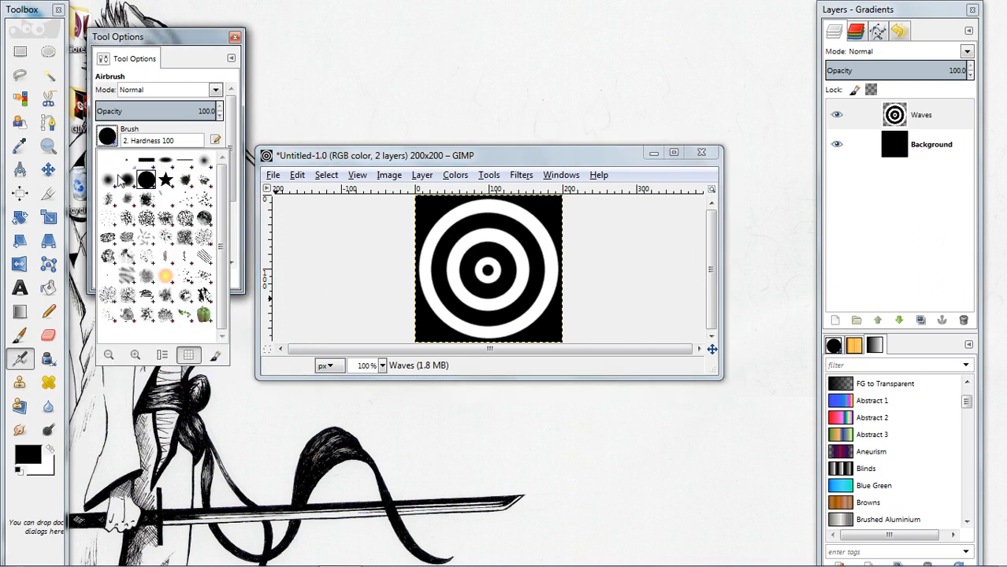
{"action": "left_click", "coordinate": [114, 299]}
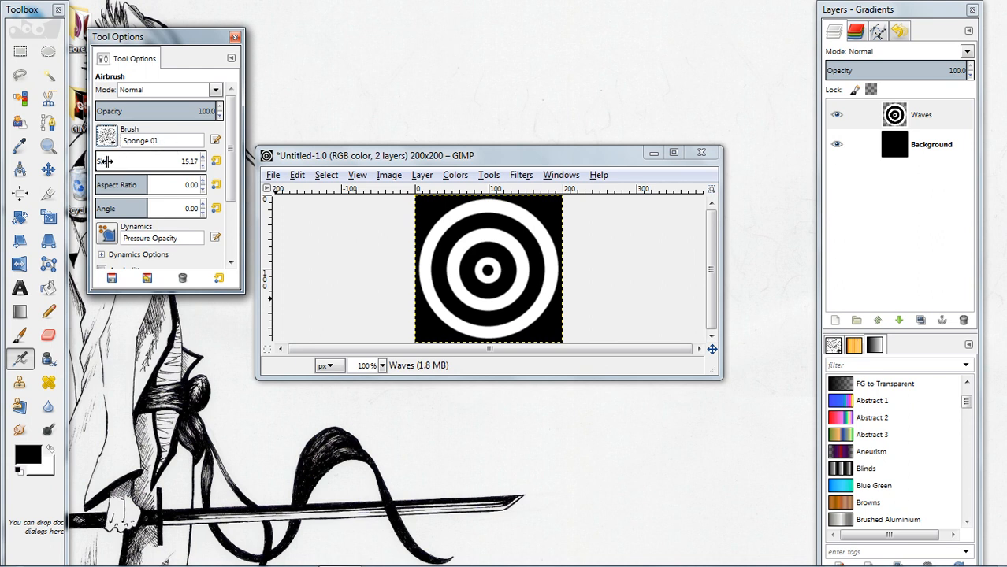
Try a sponge airbrush stroke with brush size 199.38 at the right edge of the rings, and undo it
{"action": "left_click_drag", "start_coordinate": [101, 162], "coordinate": [115, 162]}
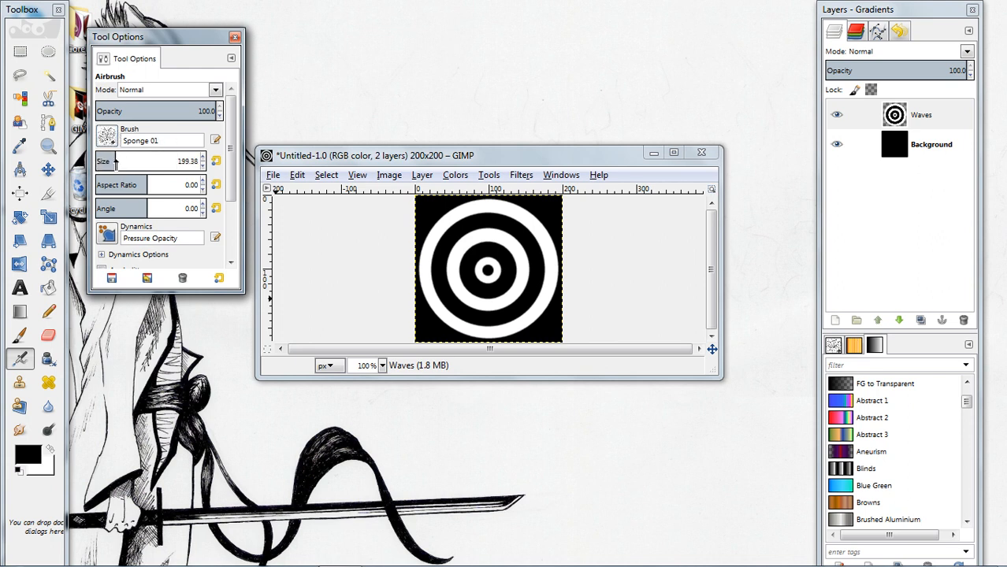
{"action": "left_click_drag", "start_coordinate": [582, 240], "coordinate": [589, 245]}
{"action": "key", "text": "ctrl+z"}
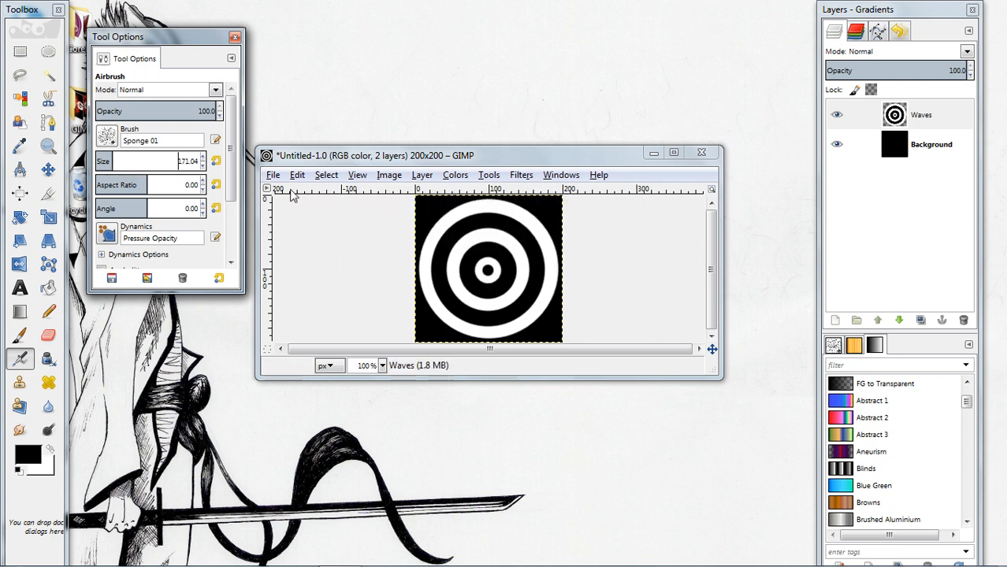
Texture the right side of the rings with black sponge airbrush strokes at brush sizes 156.87 and 120.03
{"action": "left_click_drag", "start_coordinate": [112, 162], "coordinate": [114, 161]}
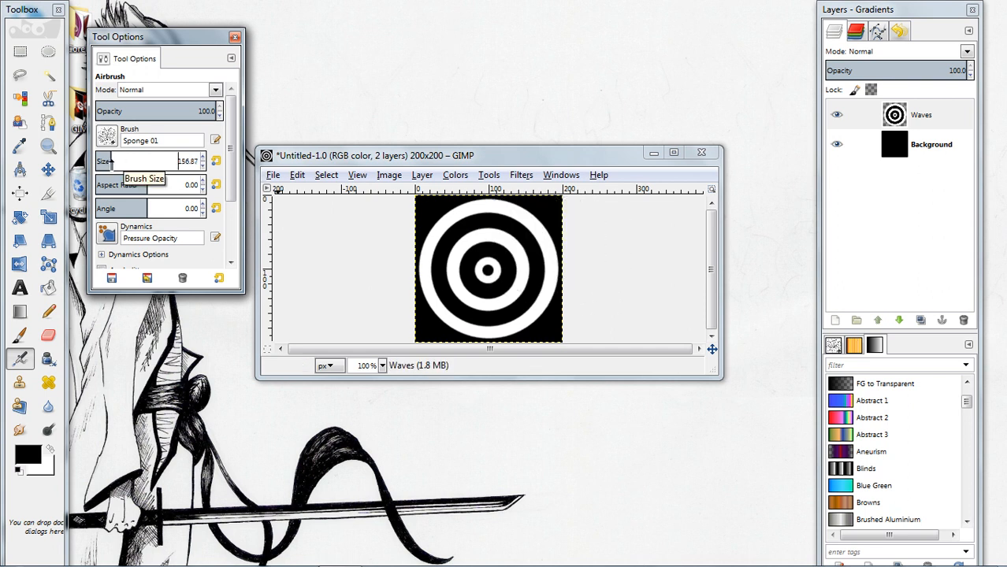
{"action": "left_click_drag", "start_coordinate": [605, 248], "coordinate": [584, 264]}
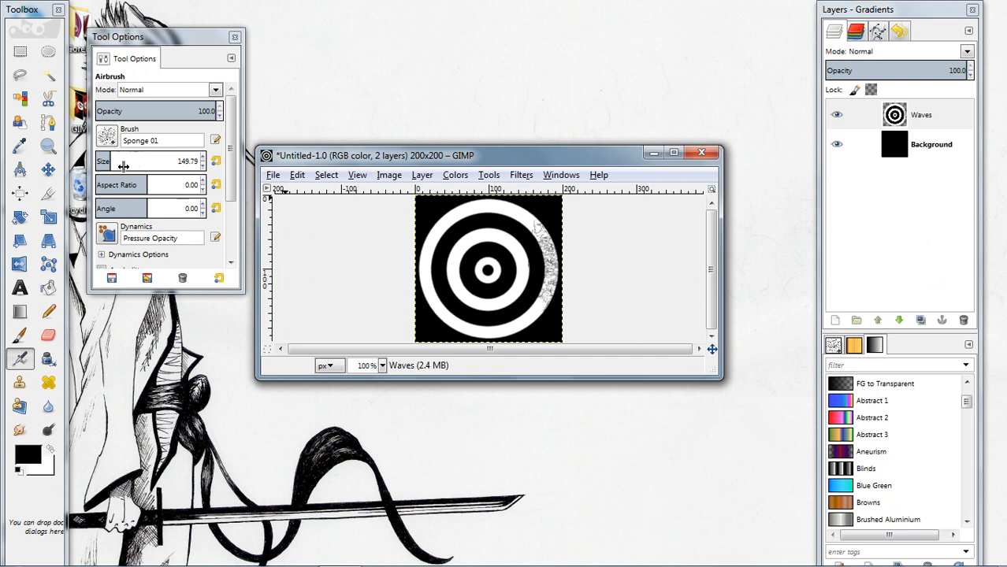
{"action": "left_click_drag", "start_coordinate": [115, 166], "coordinate": [89, 174]}
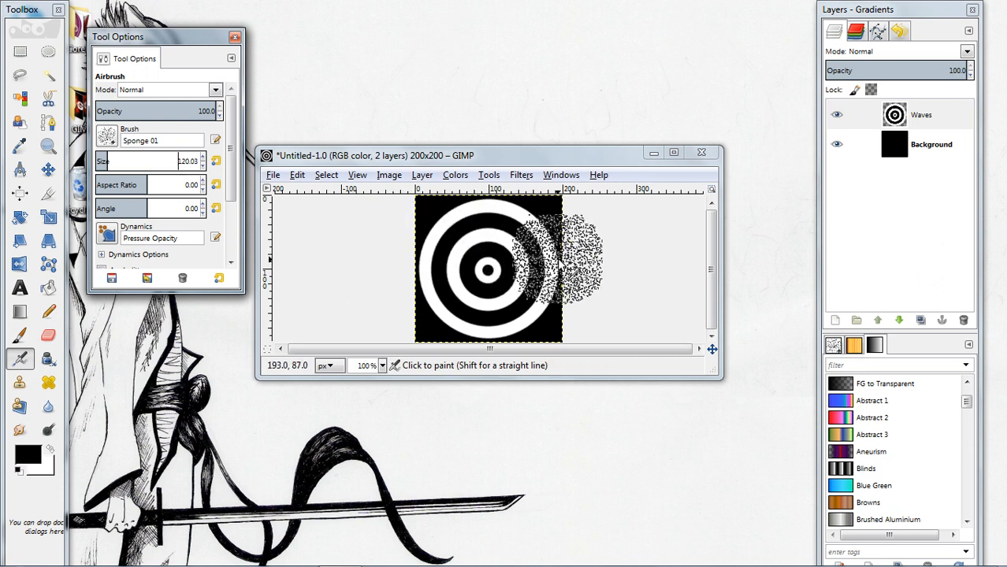
{"action": "left_click", "coordinate": [571, 256]}
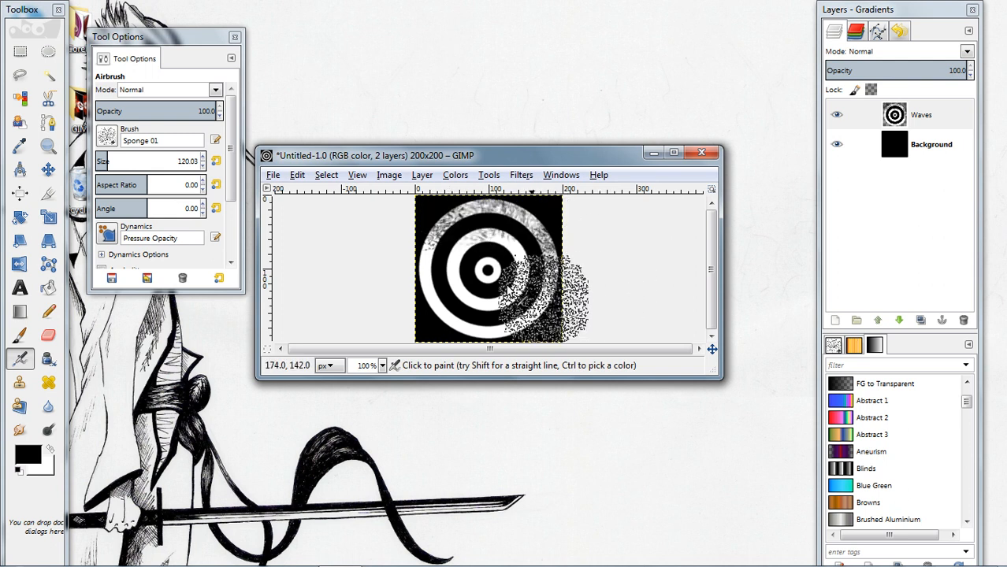
Reduce the brush size to 86.02, airbrush down the right side of the rings, and undo the most recent strokes
{"action": "left_click_drag", "start_coordinate": [106, 161], "coordinate": [103, 161]}
{"action": "mouse_move", "coordinate": [544, 252]}
{"action": "left_mouse_down"}
{"action": "mouse_move", "coordinate": [556, 299]}
{"action": "mouse_move", "coordinate": [545, 331]}
{"action": "left_mouse_up"}
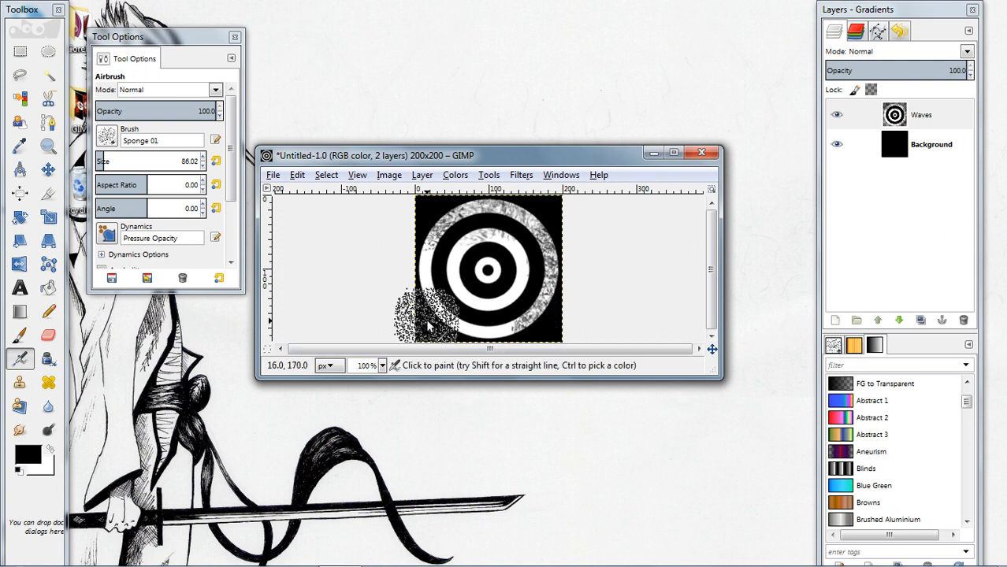
{"action": "key", "text": "ctrl+z"}
{"action": "key", "text": "ctrl+z"}
{"action": "key", "text": "ctrl+z"}
{"action": "key", "text": "ctrl+z"}
{"action": "key", "text": "ctrl+z"}
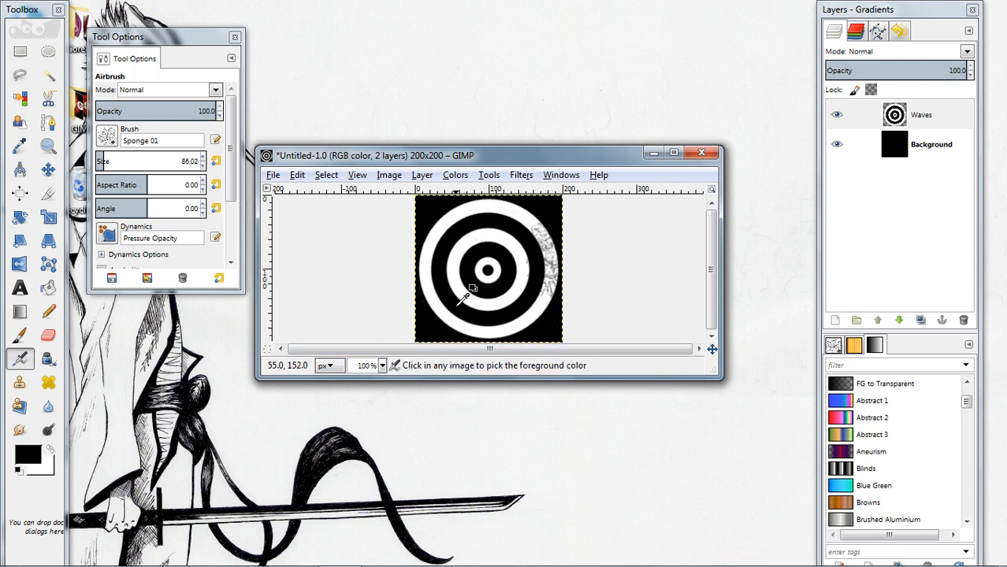
Airbrush a black sponge texture over the outer and middle white rings, and over the innermost ring with brush size 57.68
{"action": "mouse_move", "coordinate": [457, 303]}
{"action": "left_mouse_down"}
{"action": "mouse_move", "coordinate": [539, 215]}
{"action": "mouse_move", "coordinate": [590, 266]}
{"action": "mouse_move", "coordinate": [568, 267]}
{"action": "mouse_move", "coordinate": [574, 318]}
{"action": "mouse_move", "coordinate": [544, 335]}
{"action": "mouse_move", "coordinate": [546, 325]}
{"action": "mouse_move", "coordinate": [401, 313]}
{"action": "mouse_move", "coordinate": [437, 296]}
{"action": "mouse_move", "coordinate": [430, 219]}
{"action": "mouse_move", "coordinate": [437, 213]}
{"action": "mouse_move", "coordinate": [451, 237]}
{"action": "mouse_move", "coordinate": [487, 218]}
{"action": "left_mouse_up"}
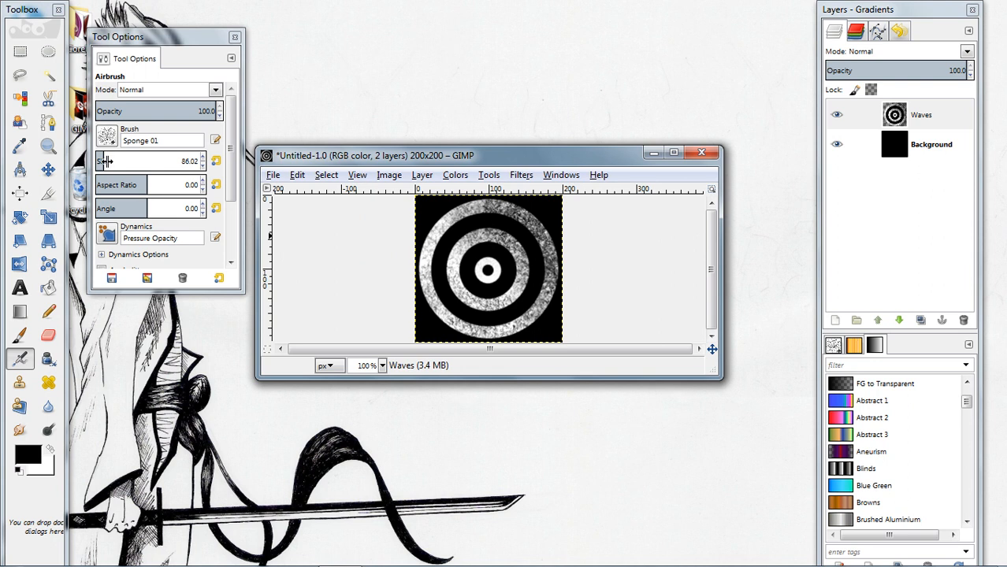
{"action": "left_click_drag", "start_coordinate": [104, 160], "coordinate": [99, 161]}
{"action": "left_click", "coordinate": [487, 272]}
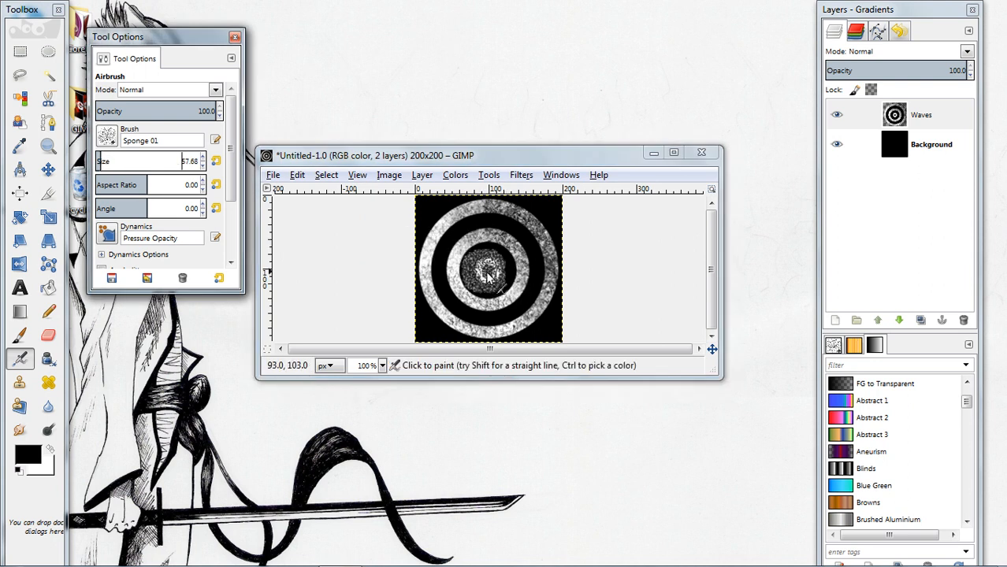
{"action": "mouse_move", "coordinate": [487, 272]}
{"action": "left_mouse_down"}
{"action": "mouse_move", "coordinate": [684, 241]}
{"action": "mouse_move", "coordinate": [493, 273]}
{"action": "left_mouse_up"}
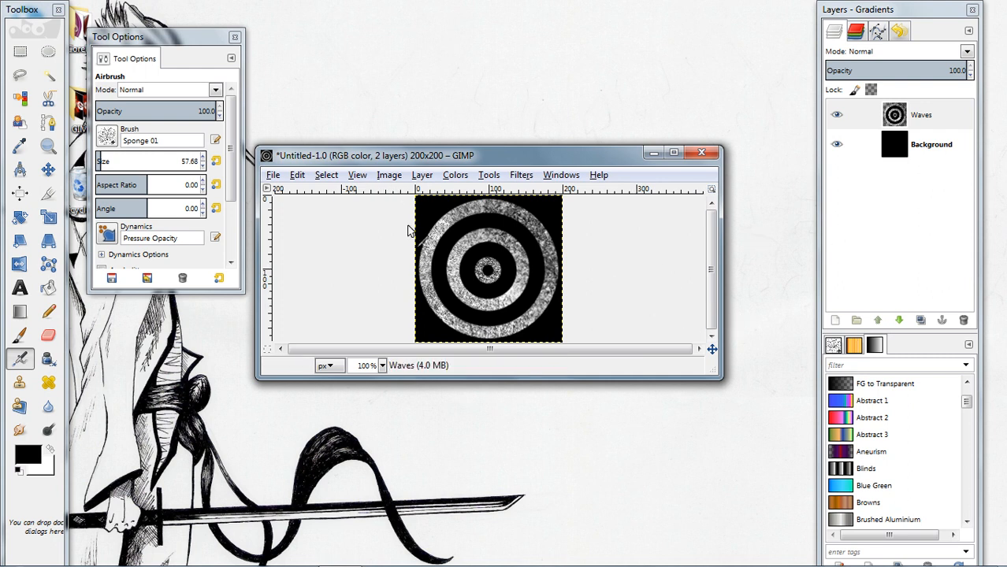
Start the Supernova filter on the Waves layer and place the nova's centre at X 99, Y 101 in the middle of the rings
{"action": "left_click", "coordinate": [949, 119]}
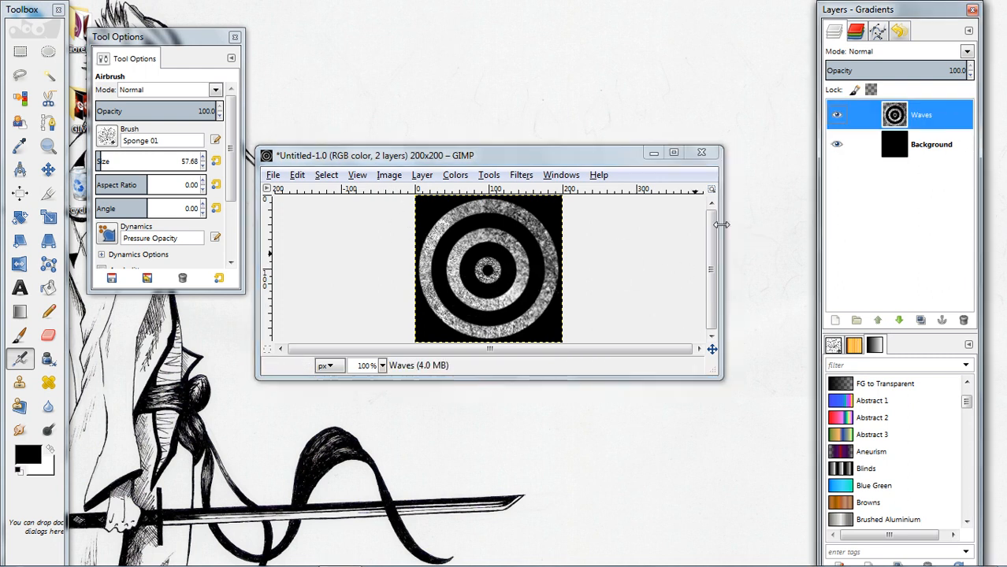
{"action": "left_click", "coordinate": [523, 176]}
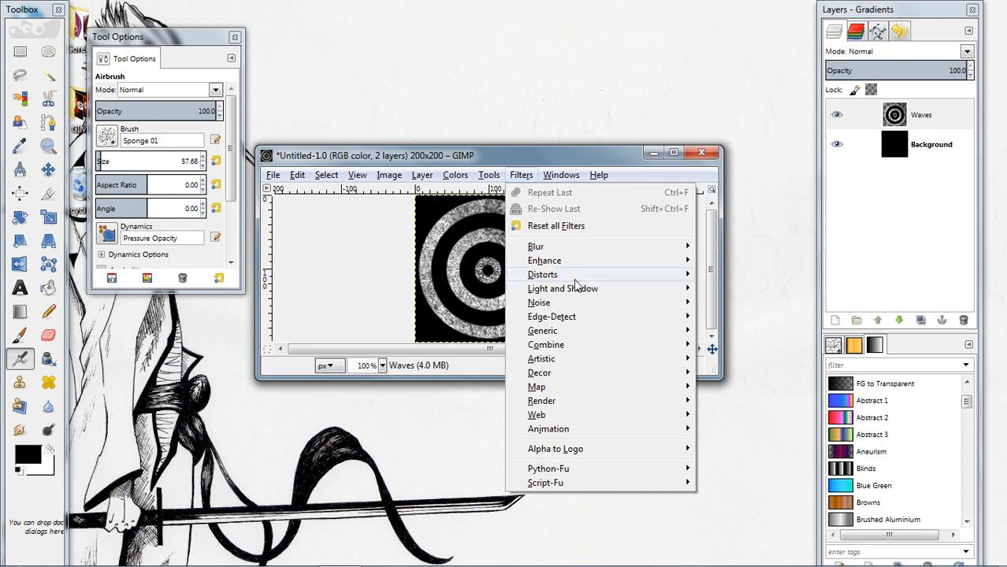
{"action": "mouse_move", "coordinate": [574, 294]}
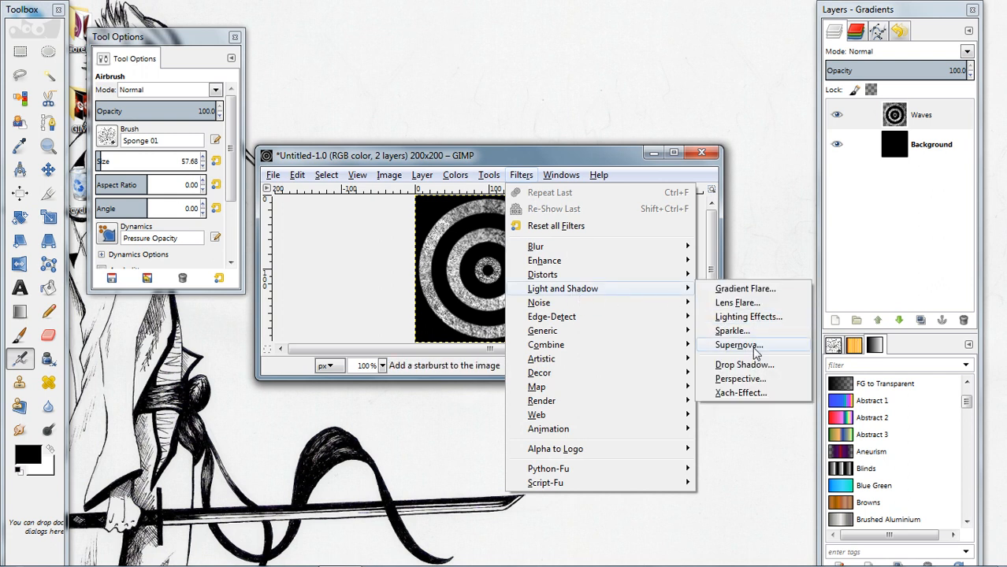
{"action": "left_click", "coordinate": [739, 345]}
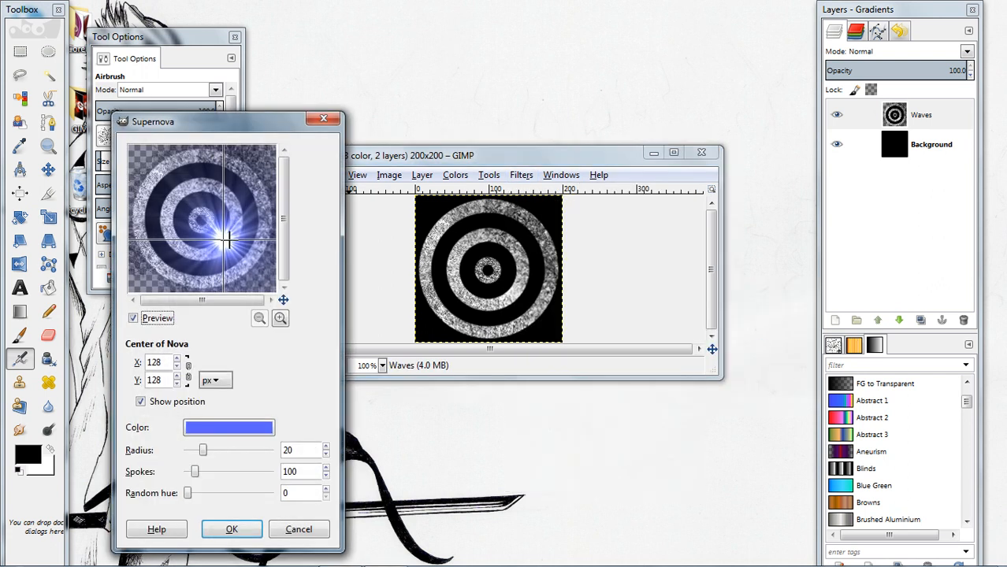
{"action": "left_click_drag", "start_coordinate": [223, 238], "coordinate": [201, 222]}
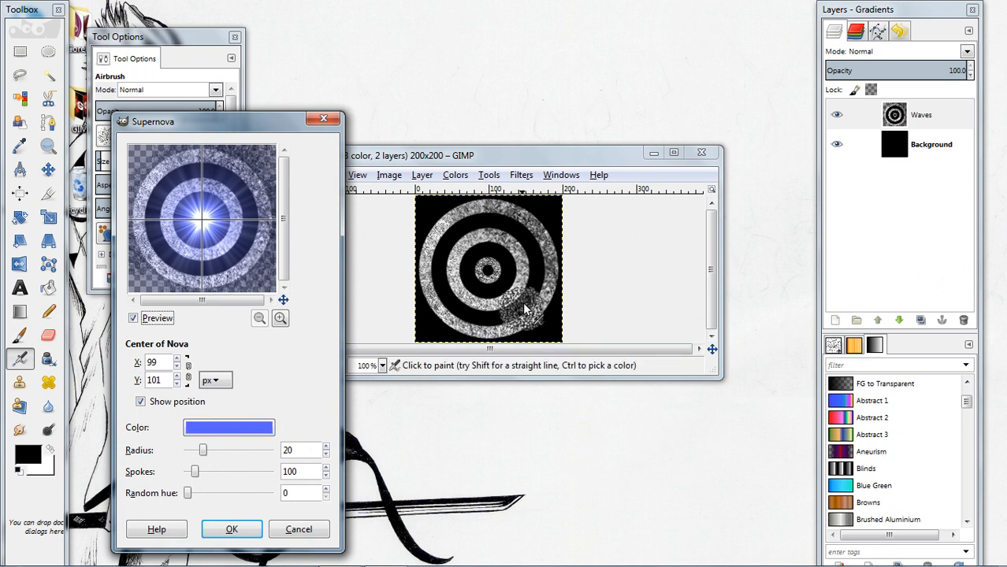
{"action": "left_click", "coordinate": [484, 272]}
{"action": "key", "text": "ctrl+z"}
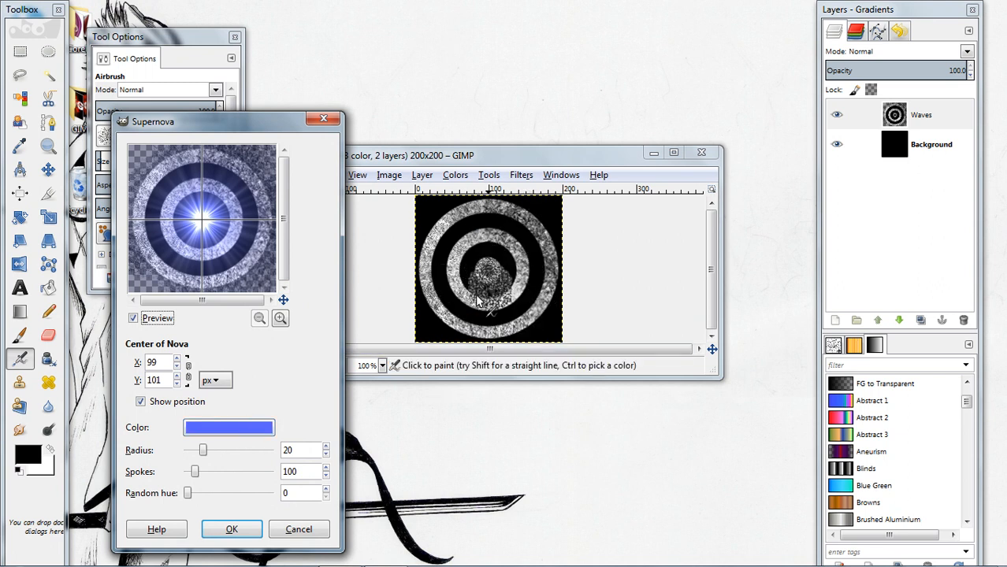
{"action": "left_click", "coordinate": [465, 317]}
{"action": "key", "text": "ctrl+z"}
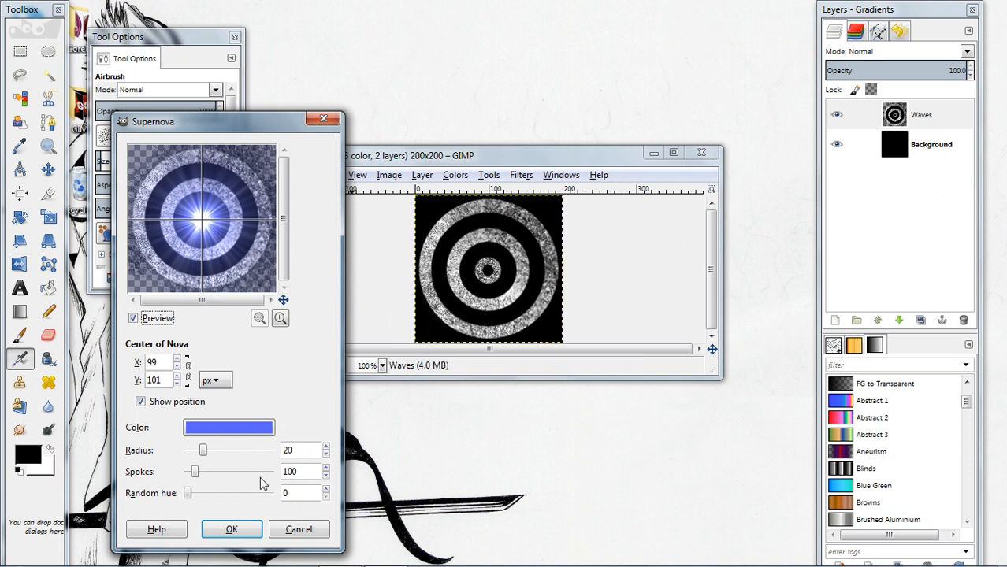
Set the Supernova radius to 31
{"action": "left_click", "coordinate": [326, 447]}
{"action": "left_click", "coordinate": [326, 447]}
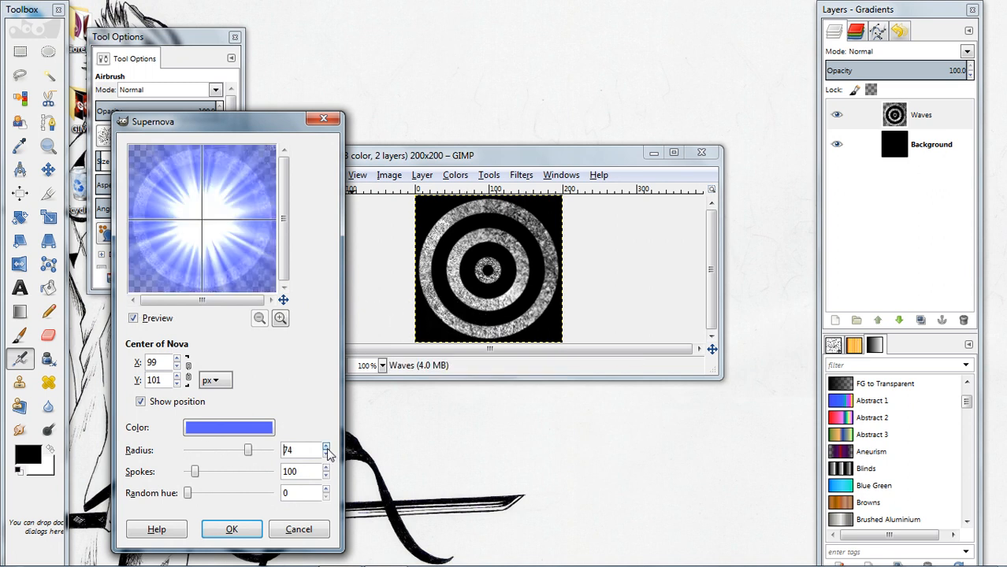
{"action": "left_click", "coordinate": [326, 456]}
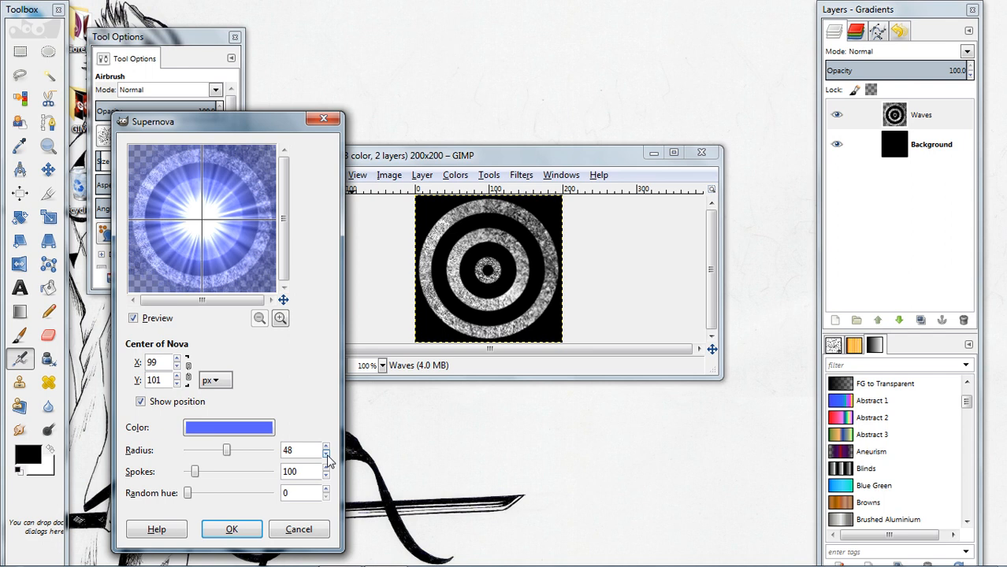
{"action": "left_click", "coordinate": [326, 457]}
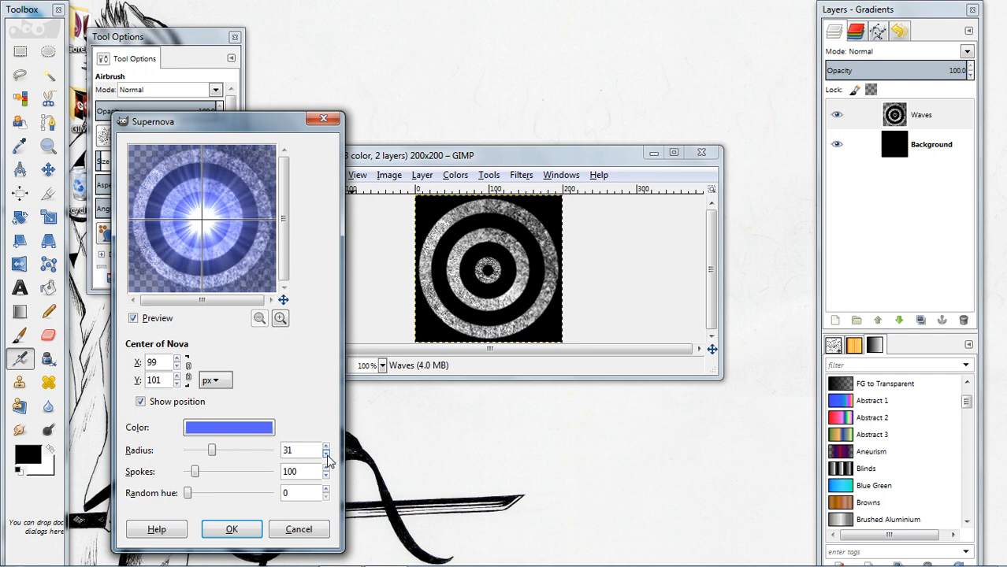
Change the Supernova colour to pure red, ff0000
{"action": "left_click", "coordinate": [247, 435]}
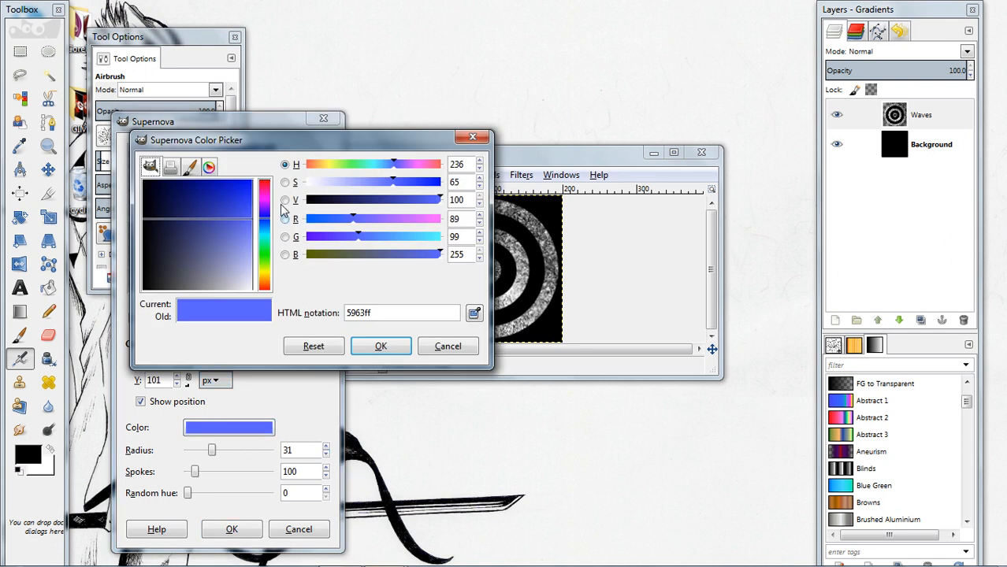
{"action": "left_click", "coordinate": [266, 185]}
{"action": "mouse_move", "coordinate": [231, 195]}
{"action": "left_mouse_down"}
{"action": "mouse_move", "coordinate": [262, 174]}
{"action": "mouse_move", "coordinate": [251, 189]}
{"action": "mouse_move", "coordinate": [268, 184]}
{"action": "left_mouse_up"}
{"action": "left_click", "coordinate": [262, 184]}
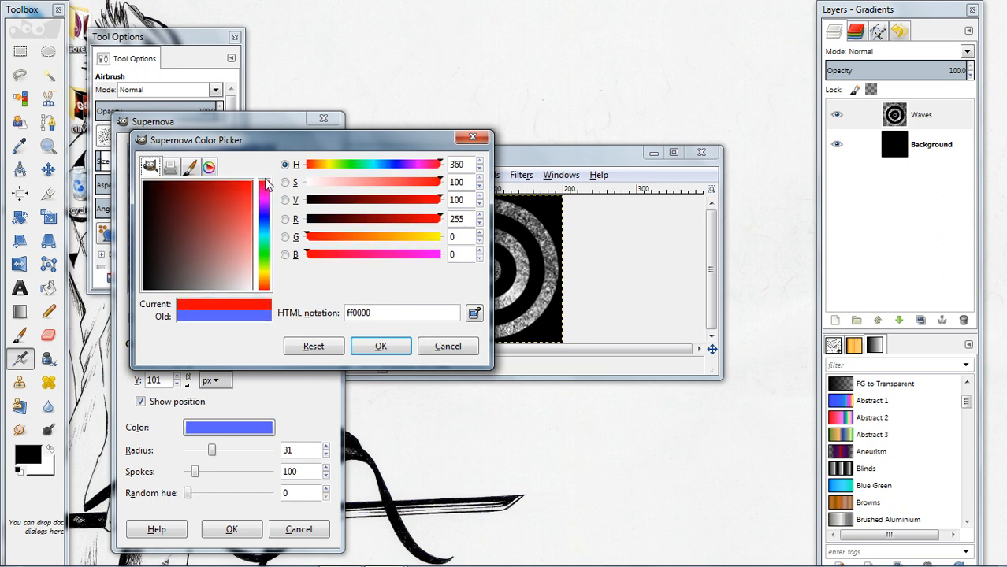
{"action": "left_click", "coordinate": [380, 347]}
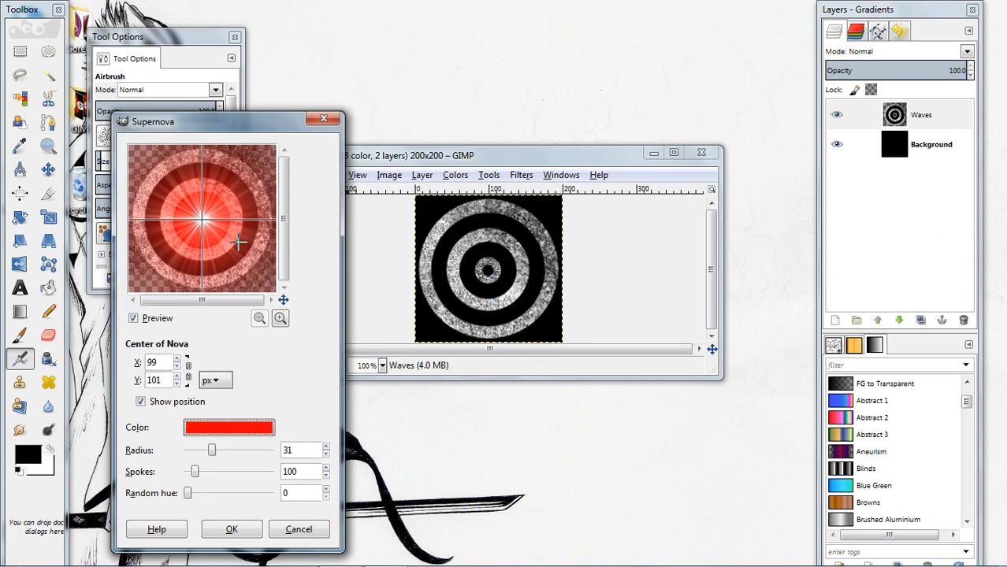
Set the Supernova radius to 18
{"action": "left_click", "coordinate": [325, 454]}
{"action": "left_click", "coordinate": [325, 454]}
{"action": "left_click", "coordinate": [325, 454]}
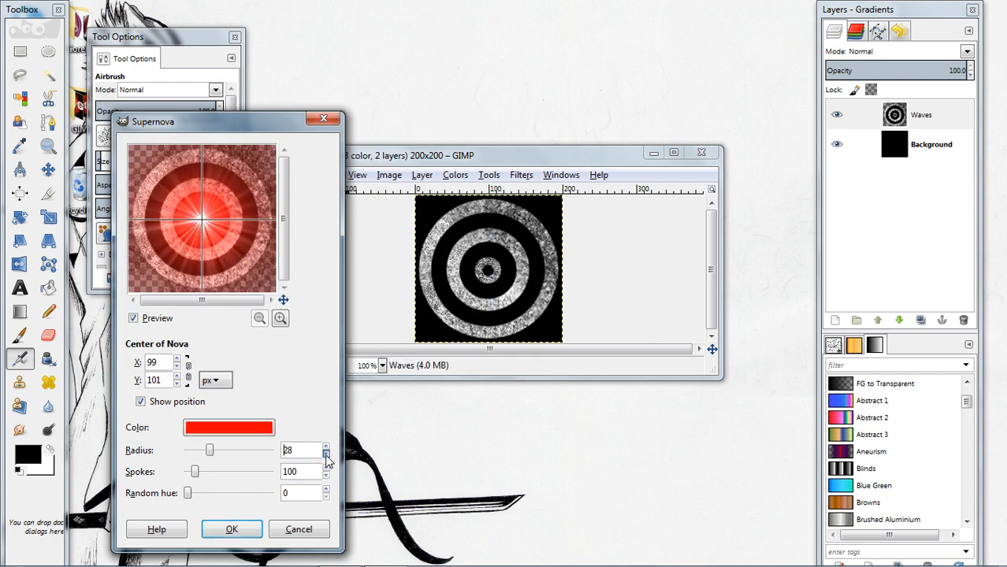
{"action": "left_click", "coordinate": [326, 455]}
{"action": "left_click", "coordinate": [325, 455]}
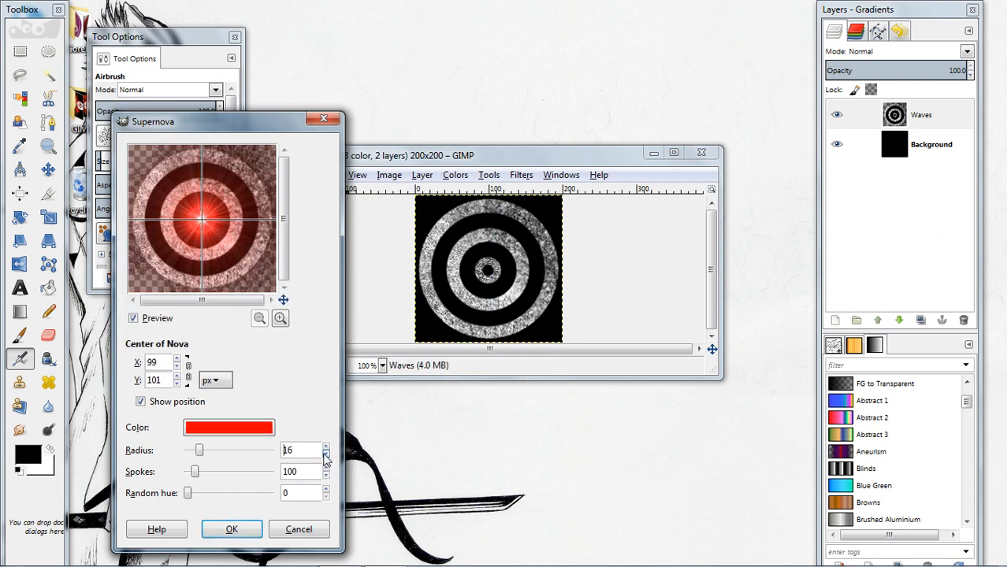
{"action": "left_click", "coordinate": [326, 446]}
{"action": "left_click", "coordinate": [325, 446]}
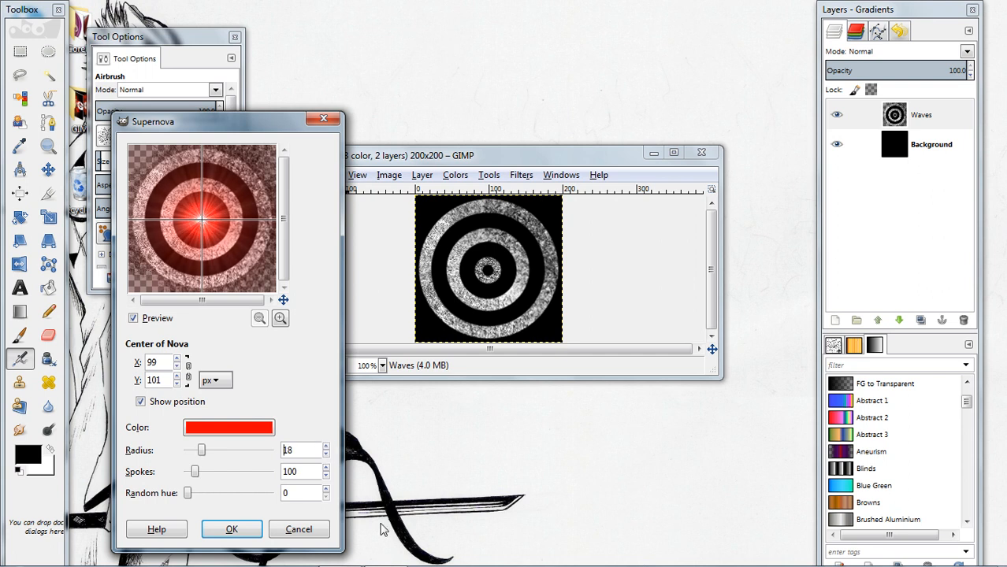
Set the Supernova spokes to 98 and the random hue to 0, and apply the filter to the Waves layer
{"action": "left_click", "coordinate": [326, 476]}
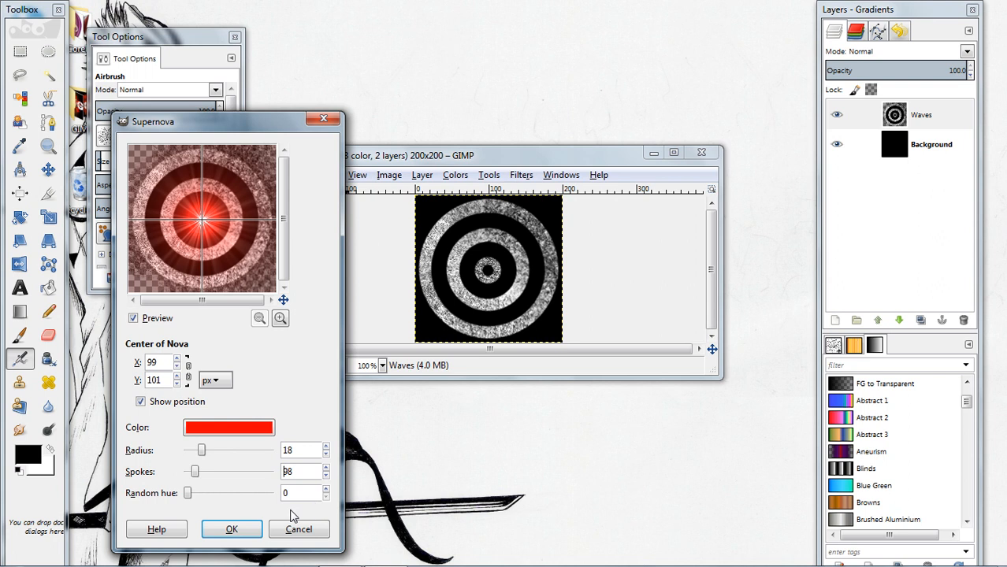
{"action": "left_click", "coordinate": [324, 488]}
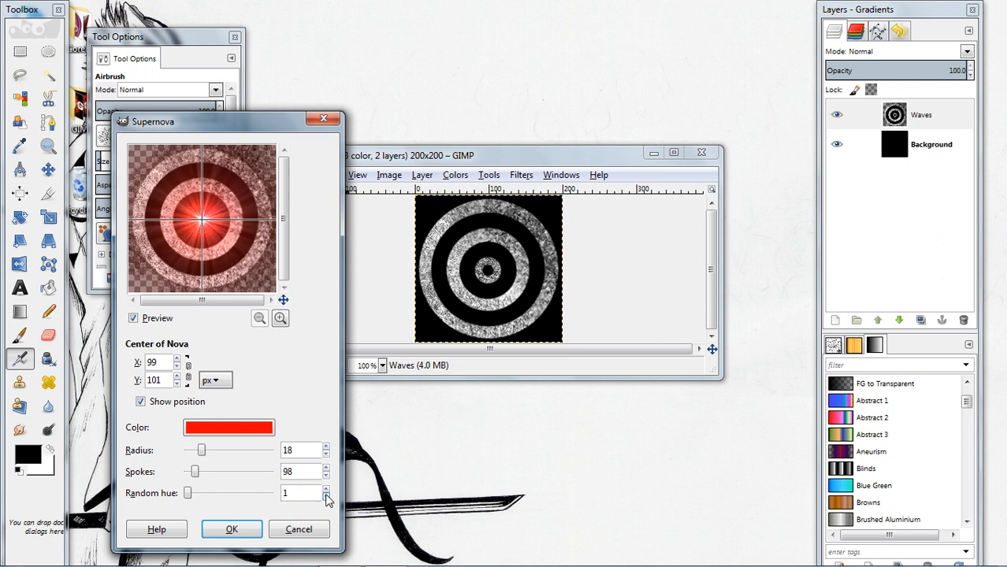
{"action": "left_click", "coordinate": [324, 490]}
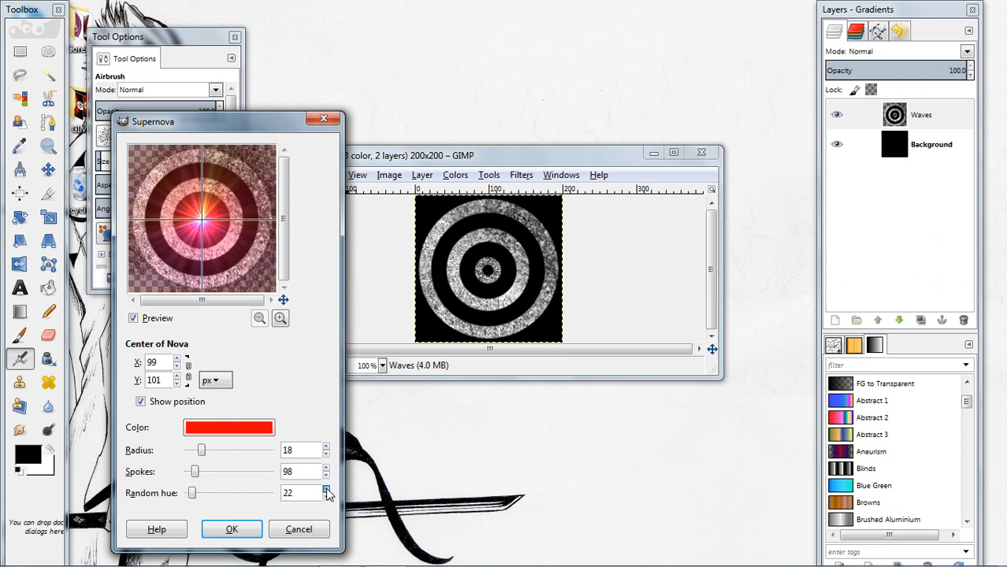
{"action": "left_click", "coordinate": [325, 490]}
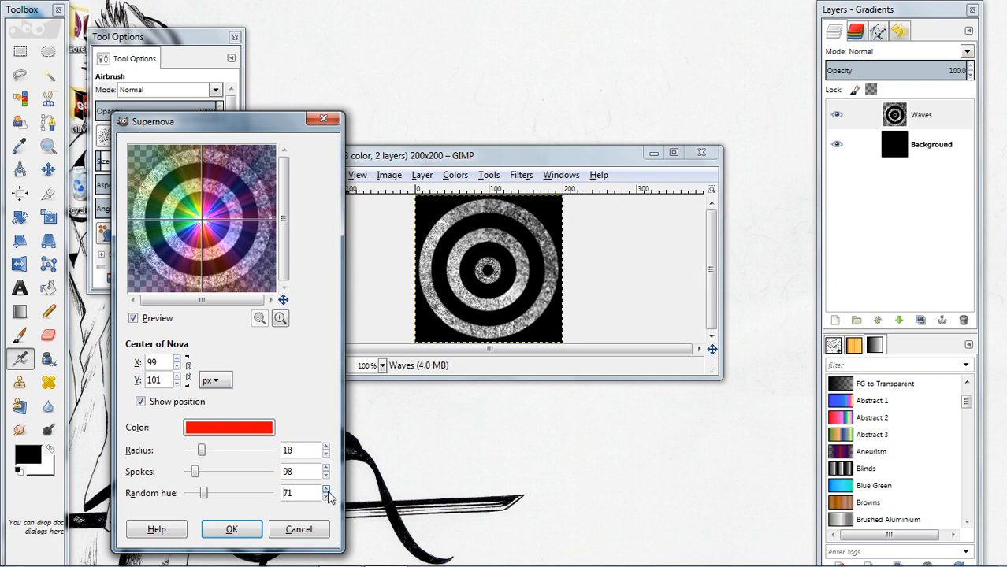
{"action": "left_click", "coordinate": [325, 497]}
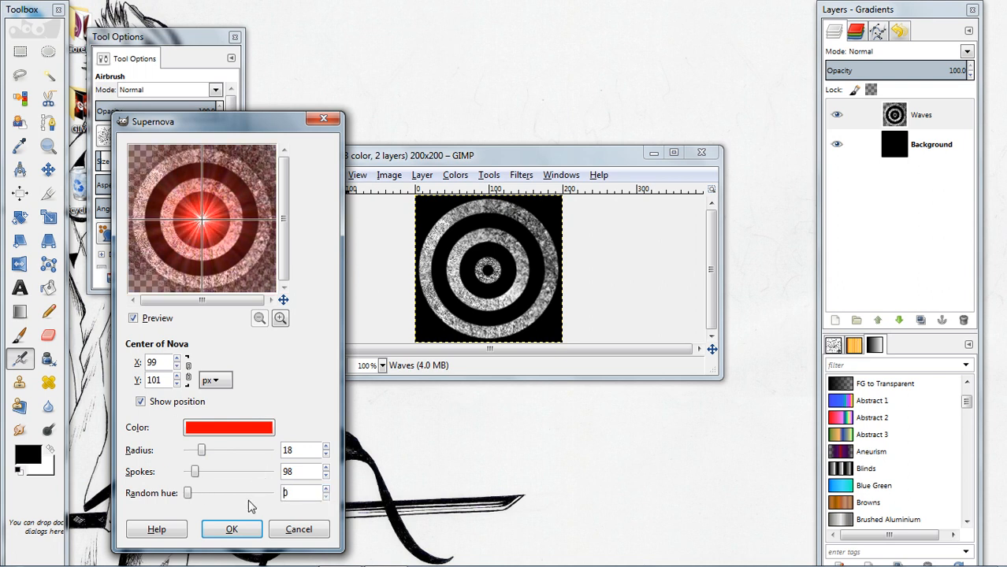
{"action": "left_click", "coordinate": [249, 528]}
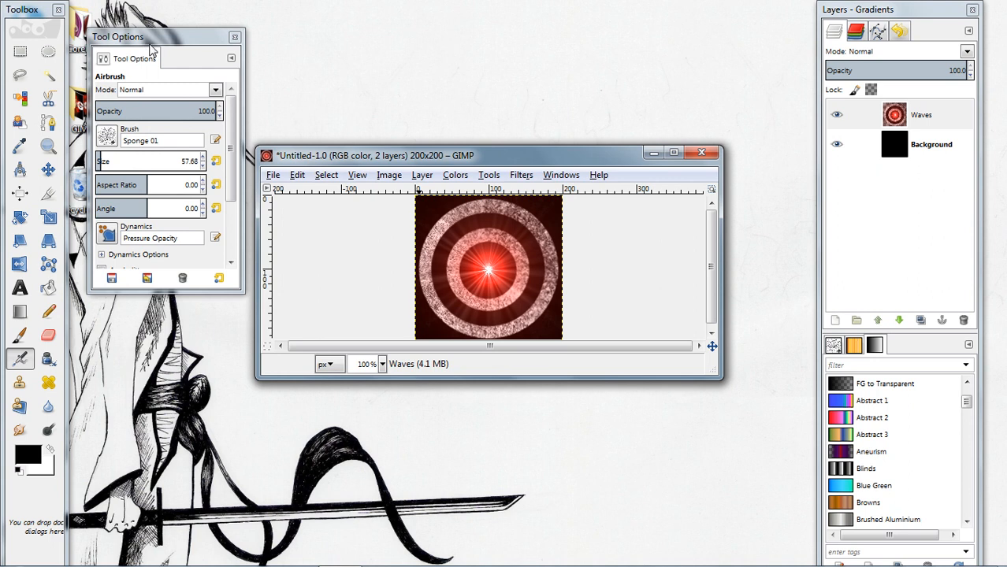
Move the Tool Options window higher beside the Toolbox
{"action": "left_click_drag", "start_coordinate": [155, 45], "coordinate": [149, 23]}
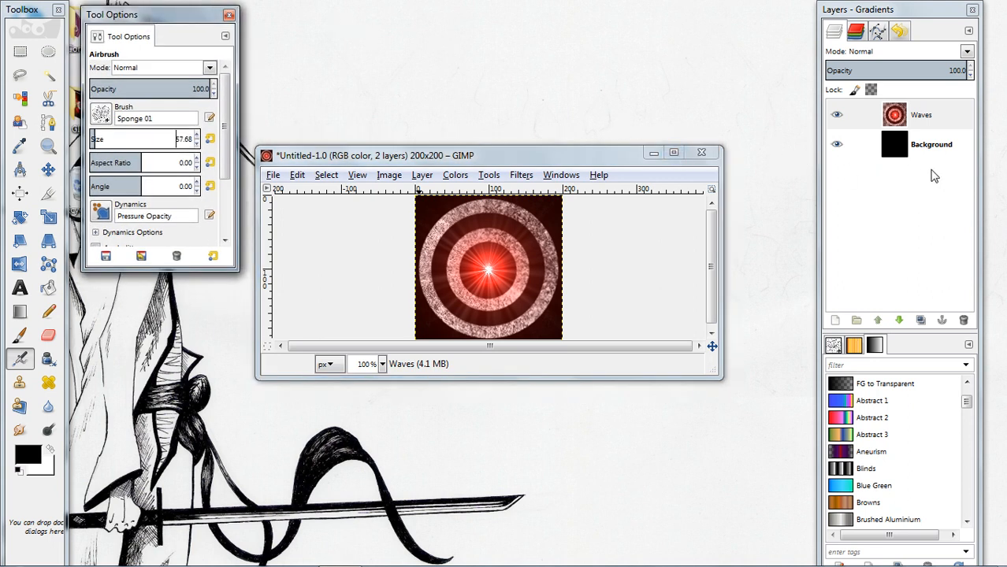
{"action": "right_click", "coordinate": [885, 178]}
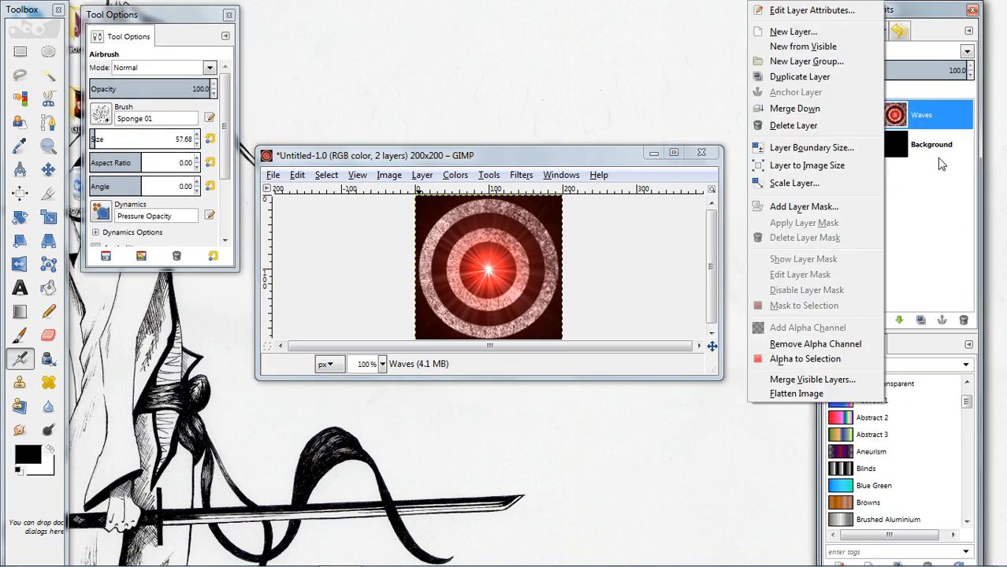
{"action": "key", "text": "Escape"}
Draw a text box about 195 × 77 px over the upper part of the rings and enter LNG
{"action": "left_click", "coordinate": [20, 289]}
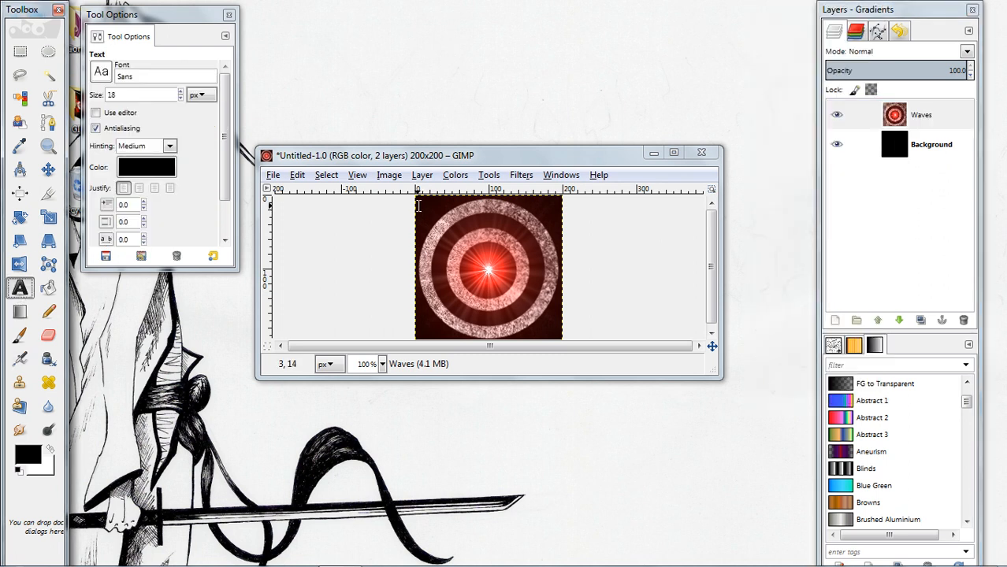
{"action": "left_click_drag", "start_coordinate": [418, 205], "coordinate": [567, 267]}
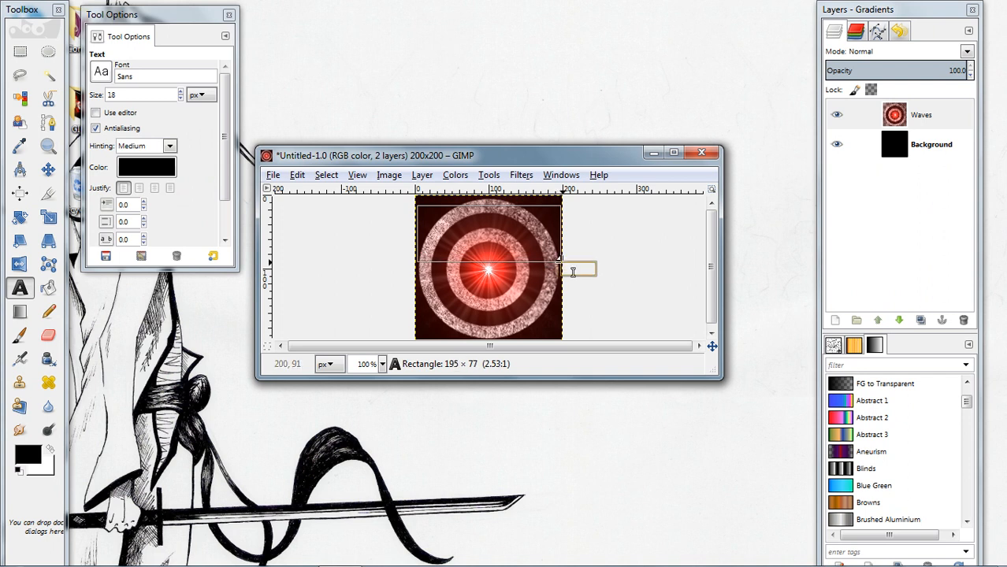
{"action": "type", "text": "LNG"}
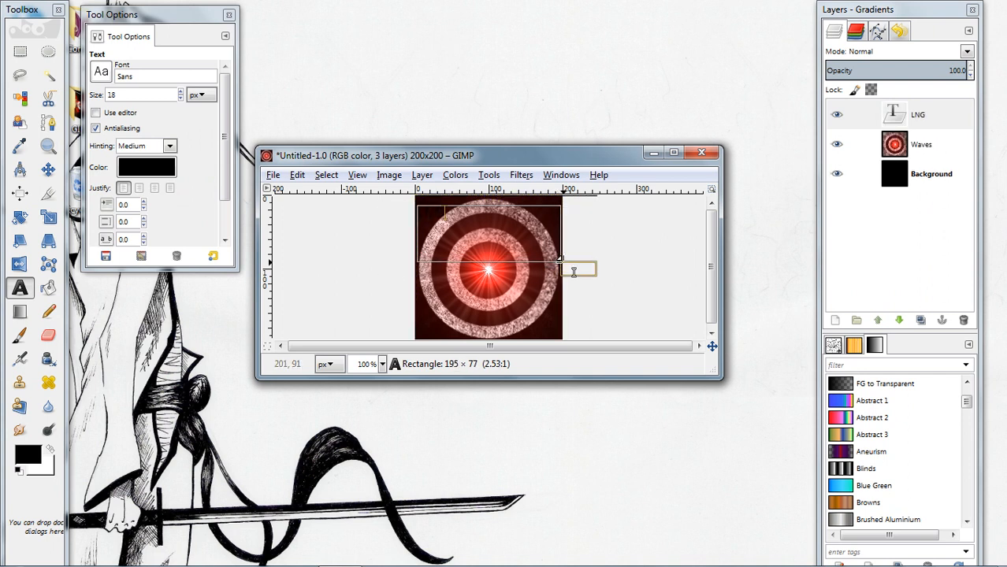
Select the LNG text and reshape its box to about 213 × 49 px across the middle of the rings
{"action": "left_click_drag", "start_coordinate": [446, 213], "coordinate": [321, 221]}
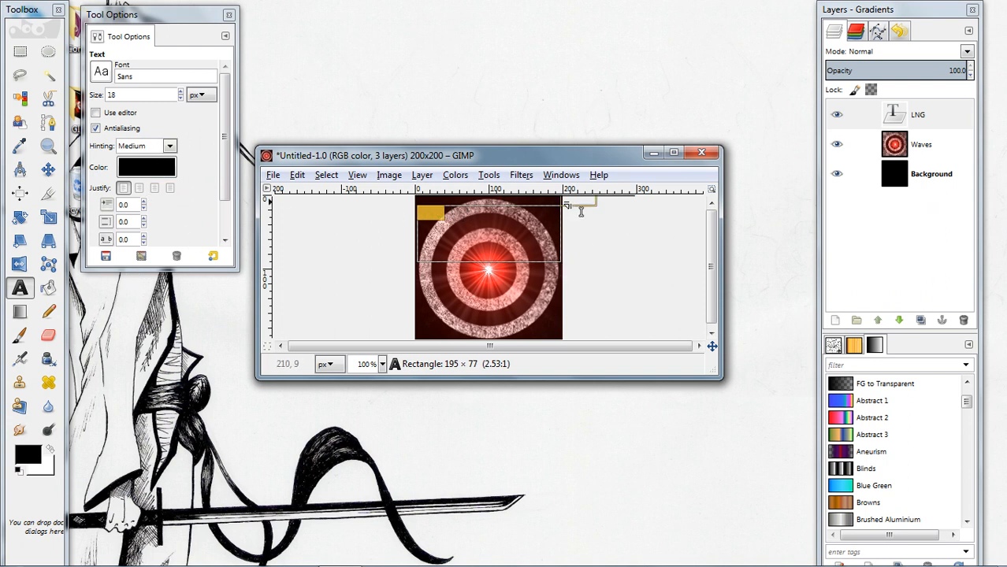
{"action": "left_click_drag", "start_coordinate": [579, 214], "coordinate": [583, 241]}
{"action": "left_click_drag", "start_coordinate": [585, 283], "coordinate": [620, 230]}
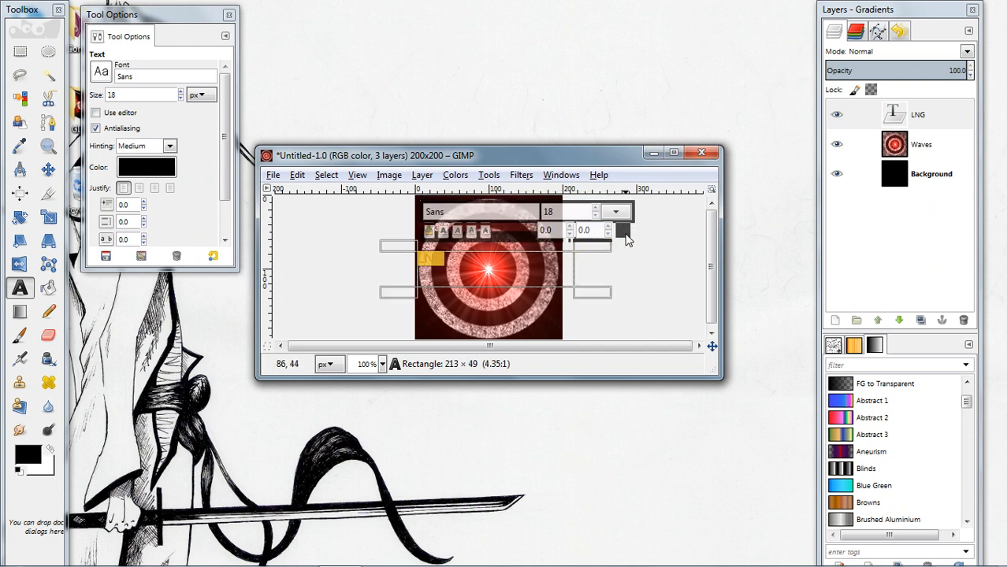
Colour the selected LNG text white, ffffff
{"action": "left_click", "coordinate": [624, 232]}
{"action": "left_click", "coordinate": [215, 194]}
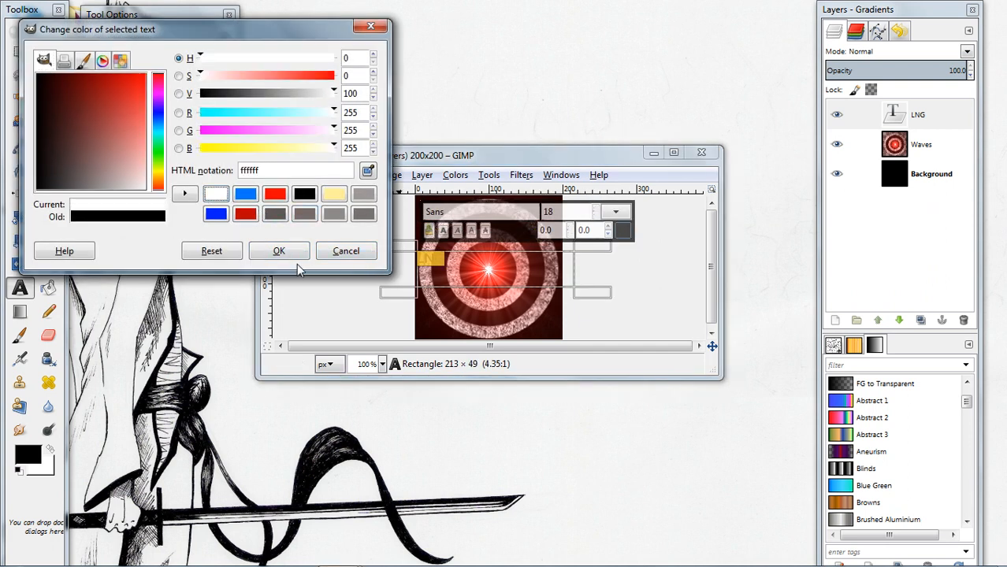
{"action": "left_click", "coordinate": [281, 251]}
Set the LNG text to the Defused Bold font at size 66 and enlarge its box to about 211 × 62 px
{"action": "left_click_drag", "start_coordinate": [461, 211], "coordinate": [391, 219]}
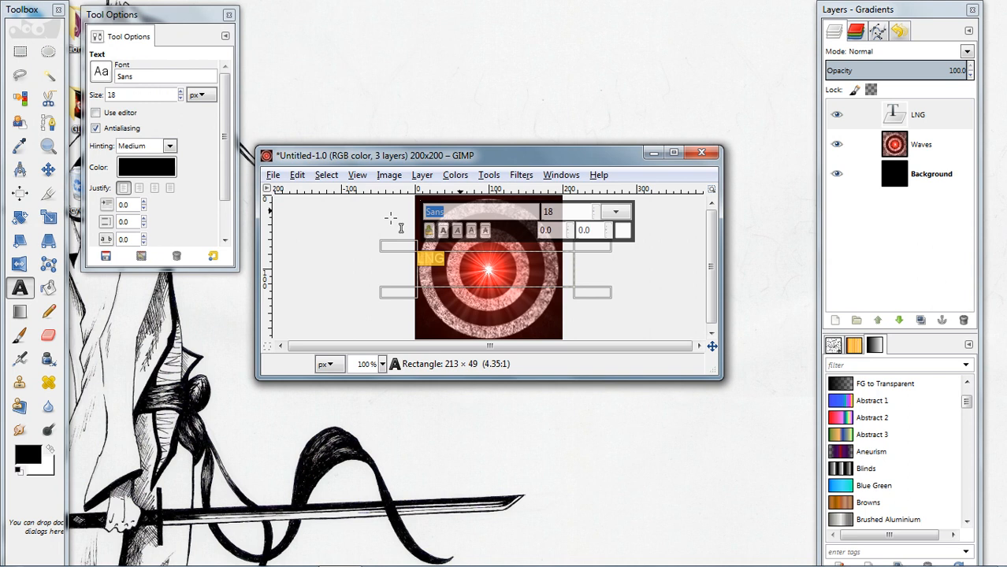
{"action": "type", "text": "d"}
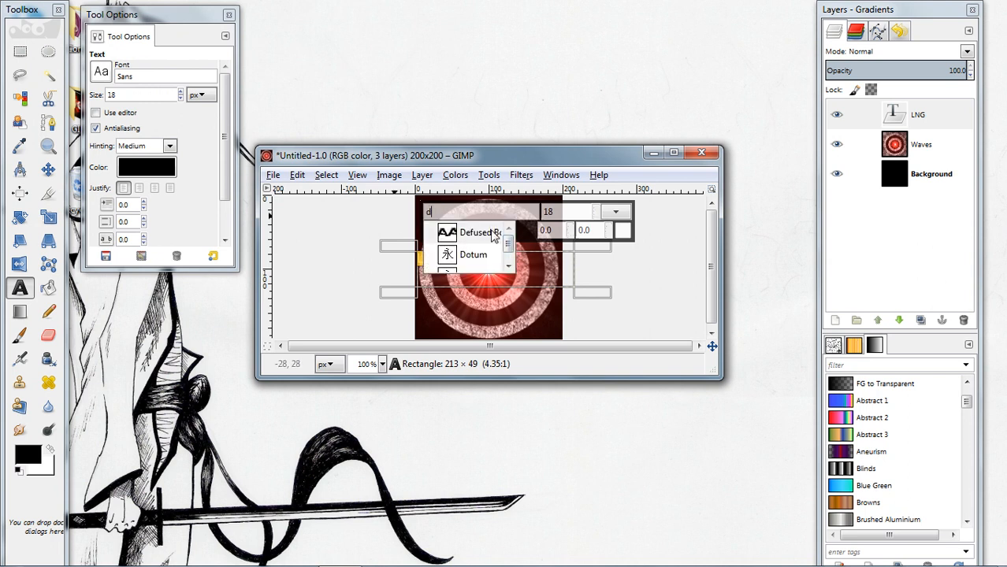
{"action": "left_click", "coordinate": [490, 230]}
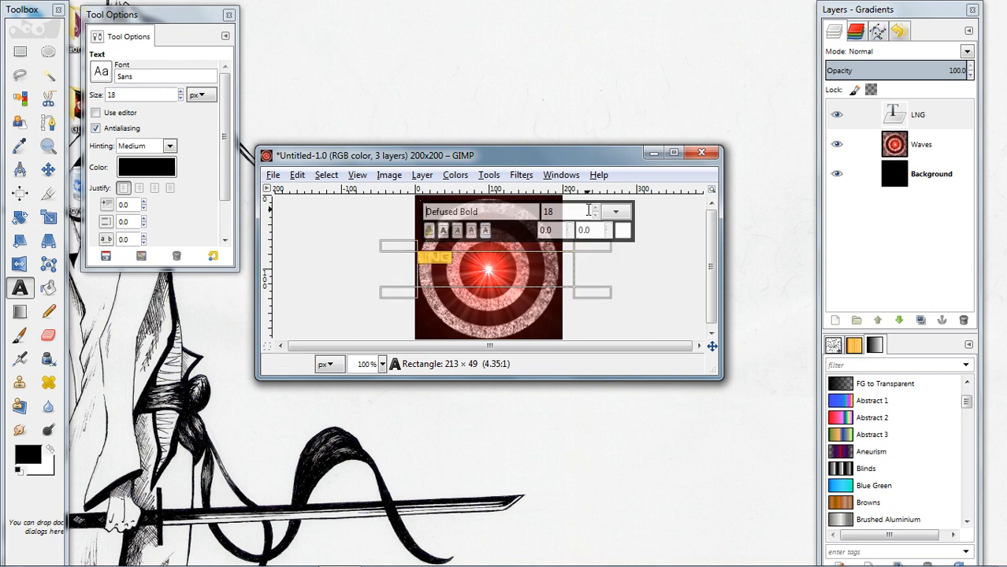
{"action": "scroll", "coordinate": [597, 211], "scroll_direction": "up", "scroll_amount": 20}
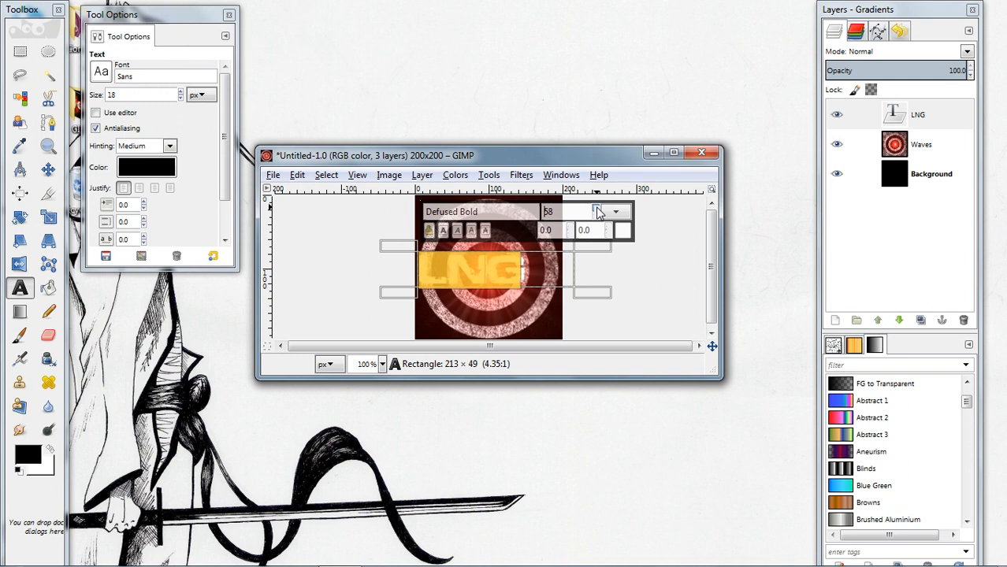
{"action": "scroll", "coordinate": [597, 211], "scroll_direction": "up", "scroll_amount": 7}
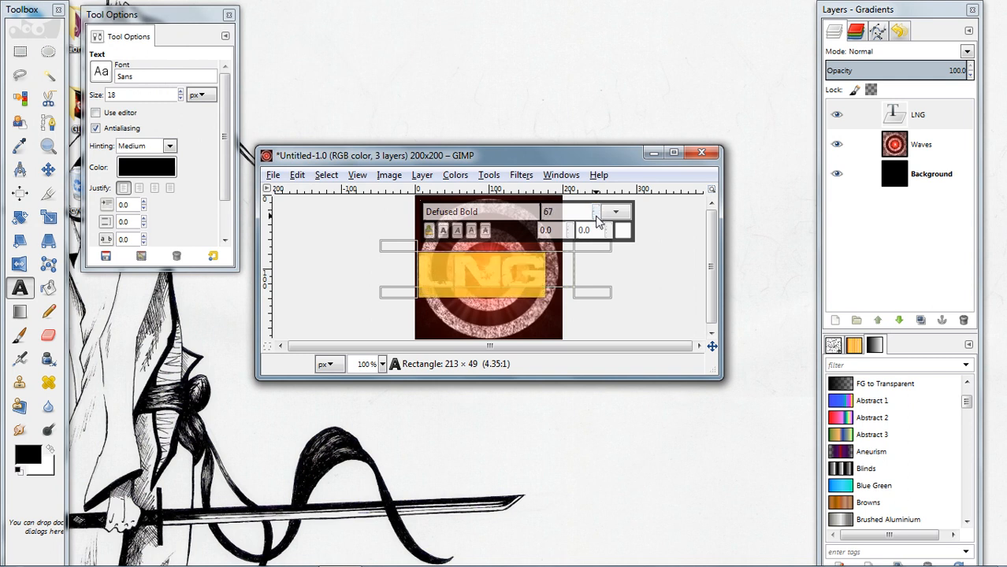
{"action": "scroll", "coordinate": [597, 214], "scroll_direction": "down", "scroll_amount": 1}
{"action": "left_click_drag", "start_coordinate": [599, 293], "coordinate": [605, 311]}
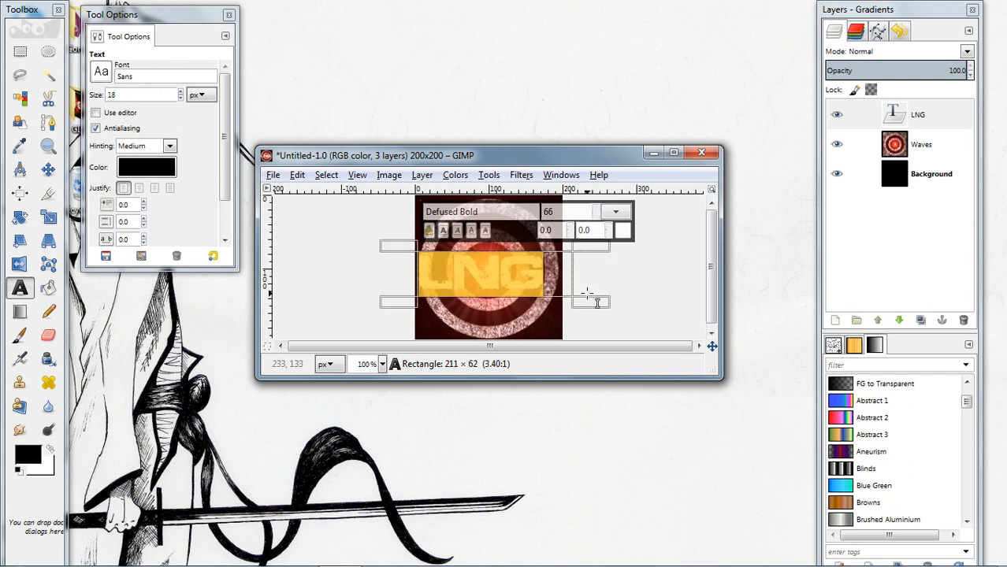
Set the kerning of the LNG text to 11 and resize its box to about 205 × 58 px
{"action": "scroll", "coordinate": [613, 230], "scroll_direction": "up", "scroll_amount": 18}
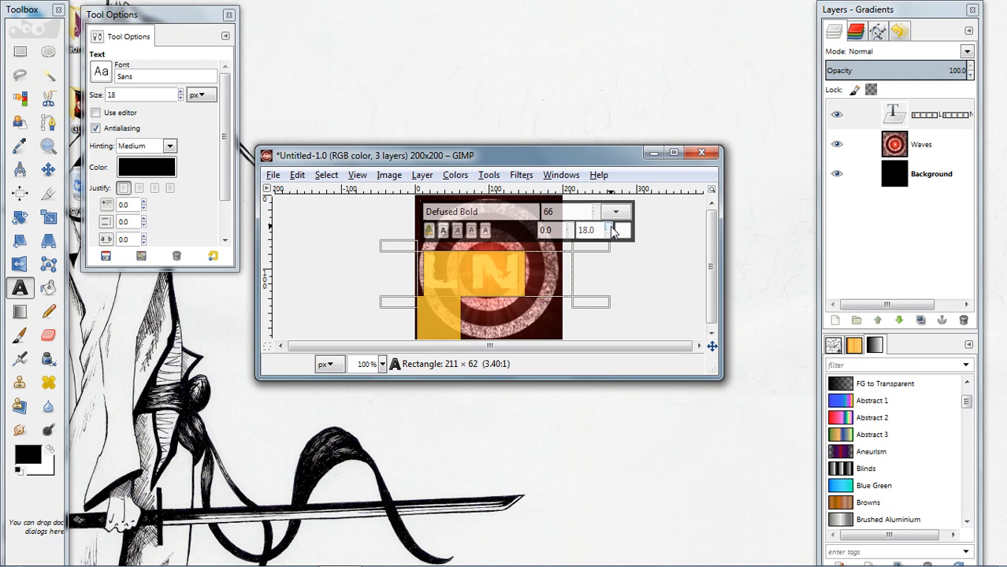
{"action": "scroll", "coordinate": [614, 230], "scroll_direction": "down", "scroll_amount": 7}
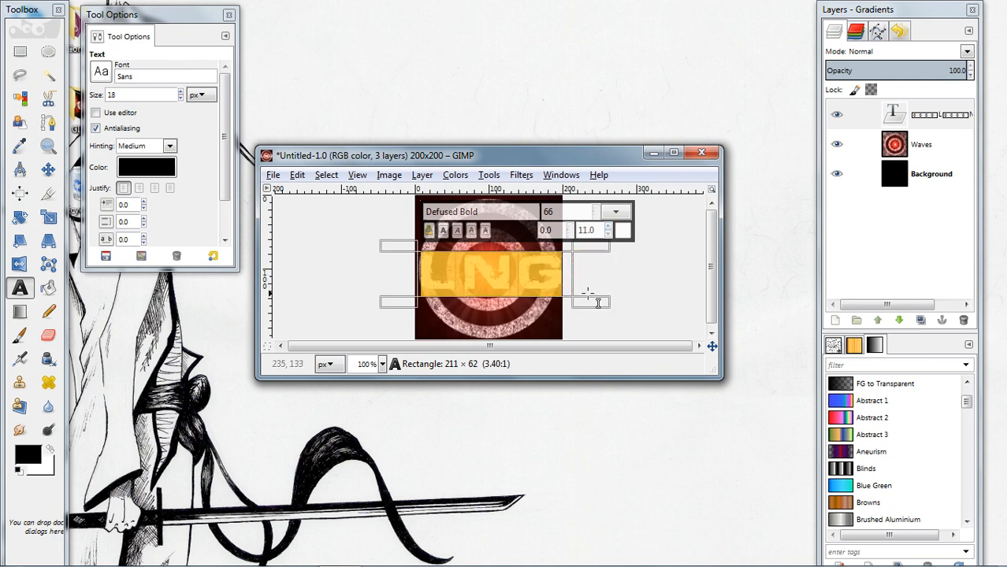
{"action": "mouse_move", "coordinate": [598, 305]}
{"action": "left_mouse_down"}
{"action": "mouse_move", "coordinate": [578, 294]}
{"action": "mouse_move", "coordinate": [601, 309]}
{"action": "left_mouse_up"}
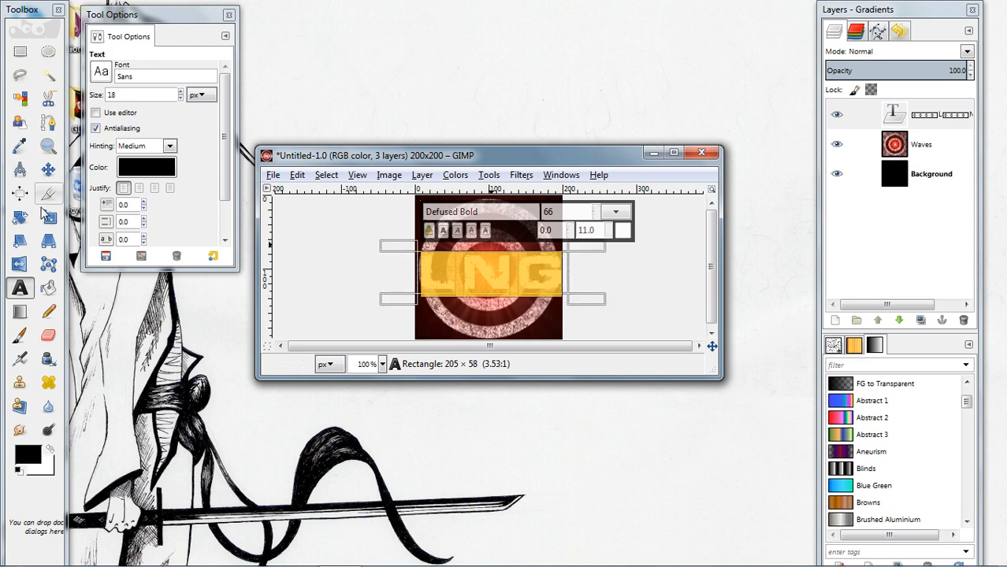
Move the LNG text layer up to the top edge of the image
{"action": "left_click", "coordinate": [48, 169]}
{"action": "left_click_drag", "start_coordinate": [473, 277], "coordinate": [468, 217]}
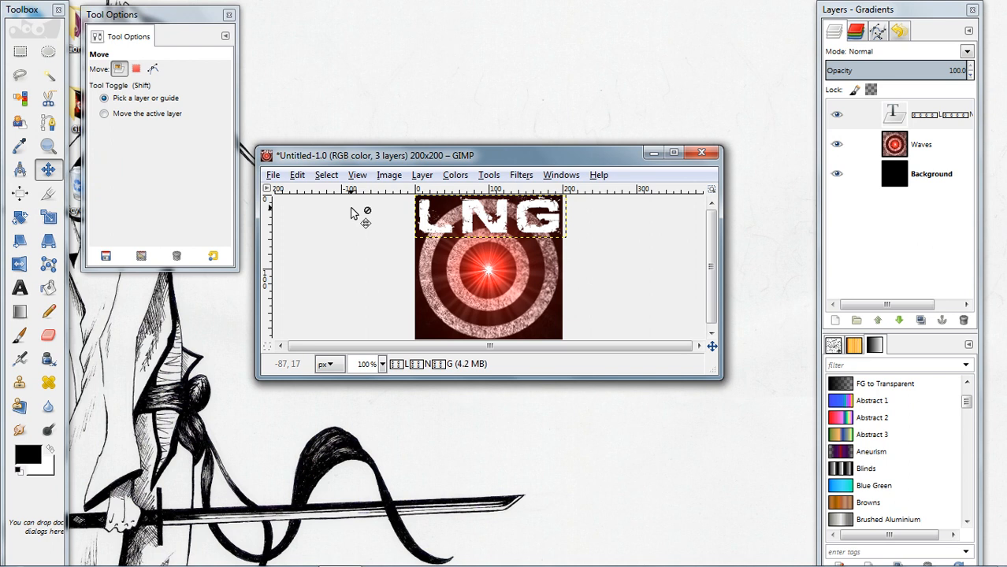
Add the text LOUDNOISESGAMING in a text box about 203 × 39 px across the lower part of the rings
{"action": "left_click", "coordinate": [20, 290]}
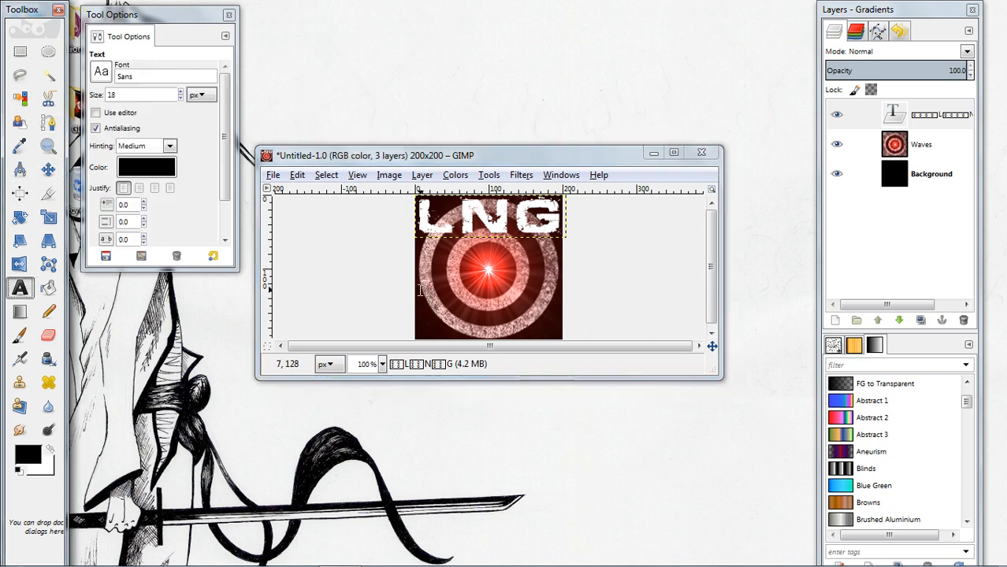
{"action": "left_click_drag", "start_coordinate": [417, 295], "coordinate": [568, 325]}
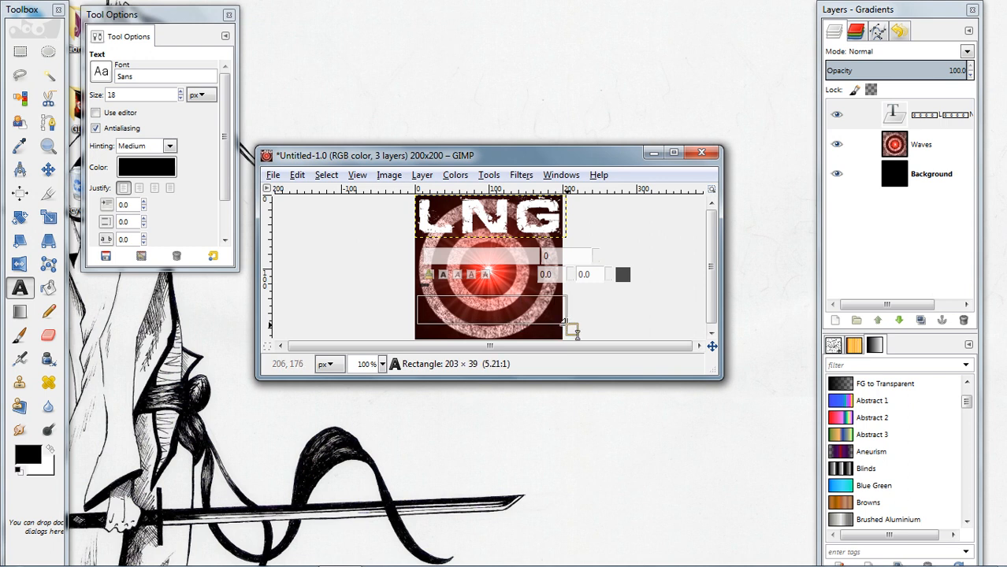
{"action": "type", "text": "LOU"}
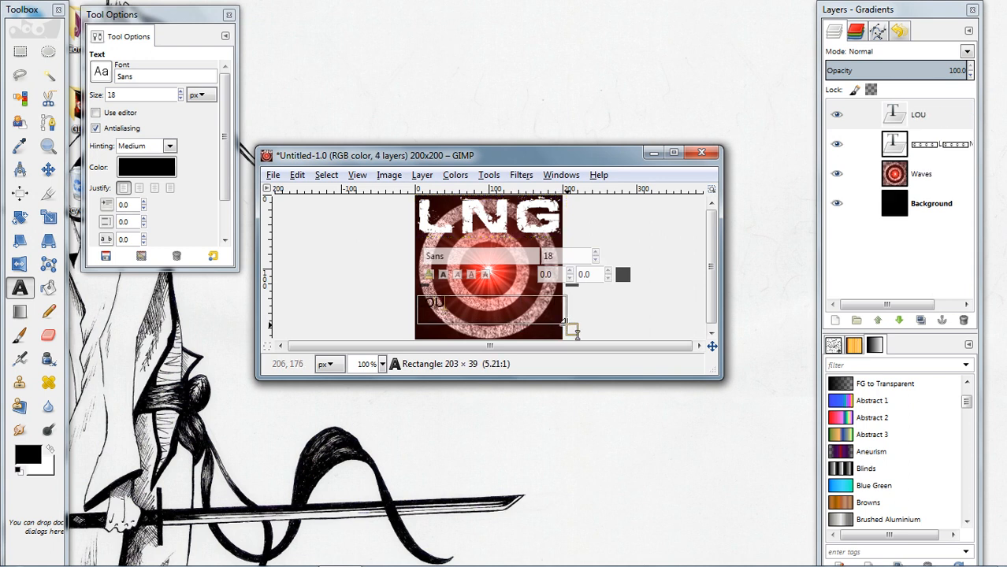
{"action": "type", "text": "DNOISES"}
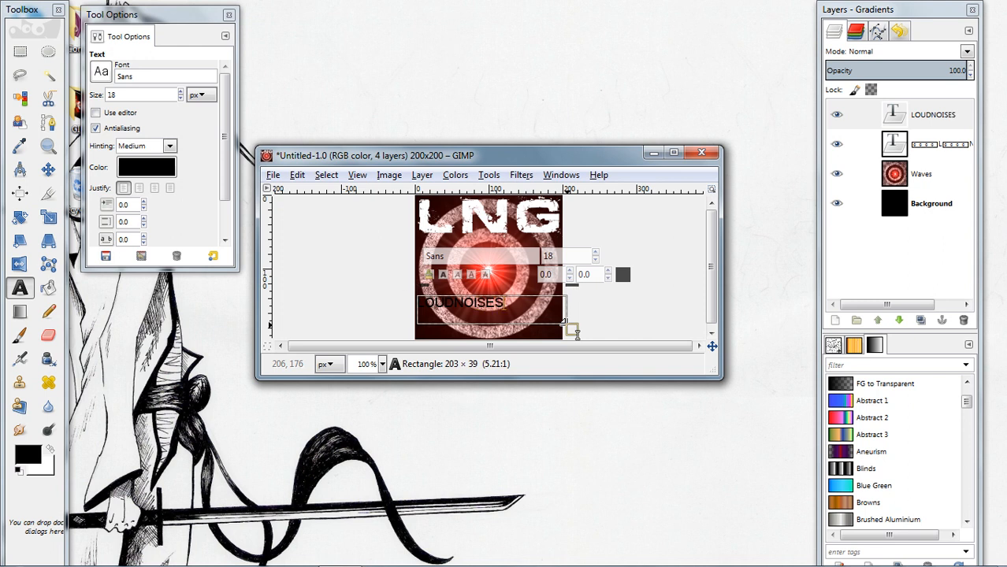
{"action": "type", "text": "GAMING"}
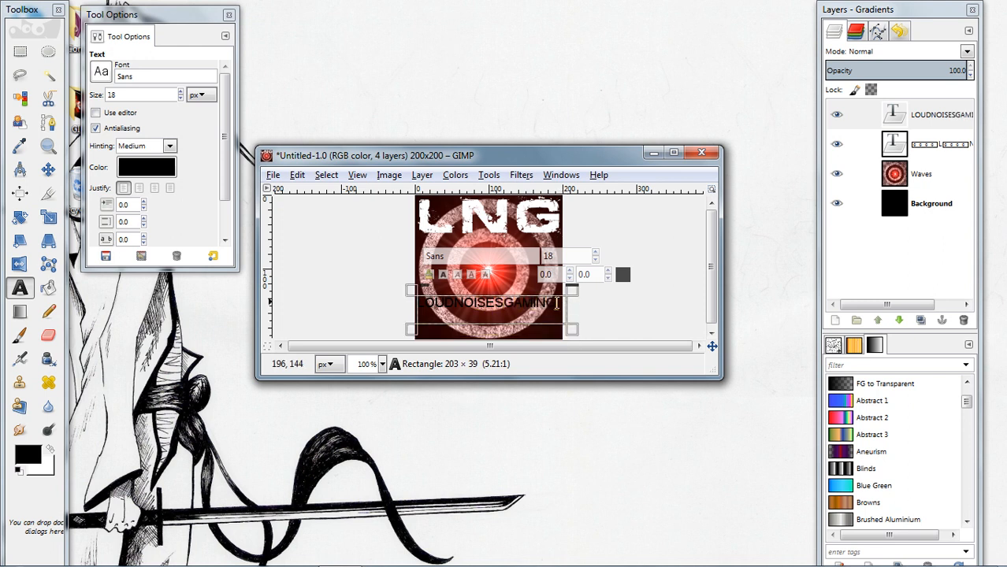
Colour the whole LOUDNOISESGAMING text white, ffffff
{"action": "left_click_drag", "start_coordinate": [564, 304], "coordinate": [409, 307]}
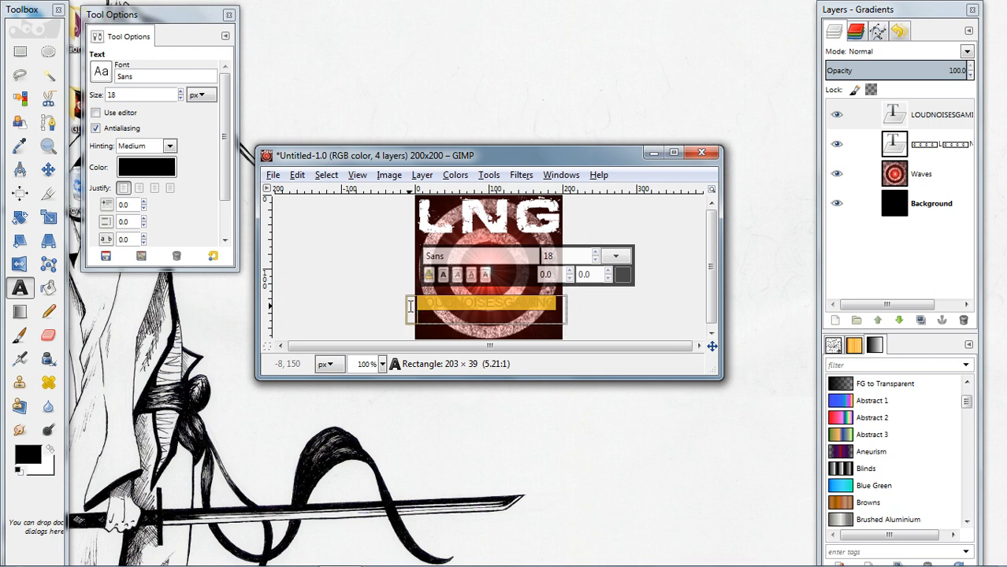
{"action": "left_click", "coordinate": [622, 274]}
{"action": "left_click", "coordinate": [214, 196]}
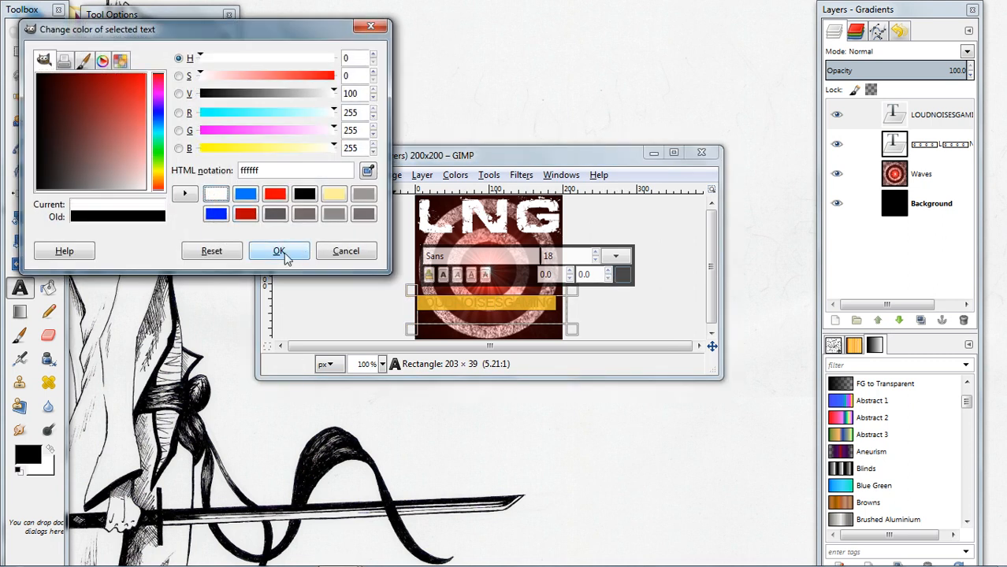
{"action": "left_click", "coordinate": [278, 251]}
Set the LOUDNOISESGAMING text to the Defused Bold font at size 15
{"action": "left_click", "coordinate": [457, 257]}
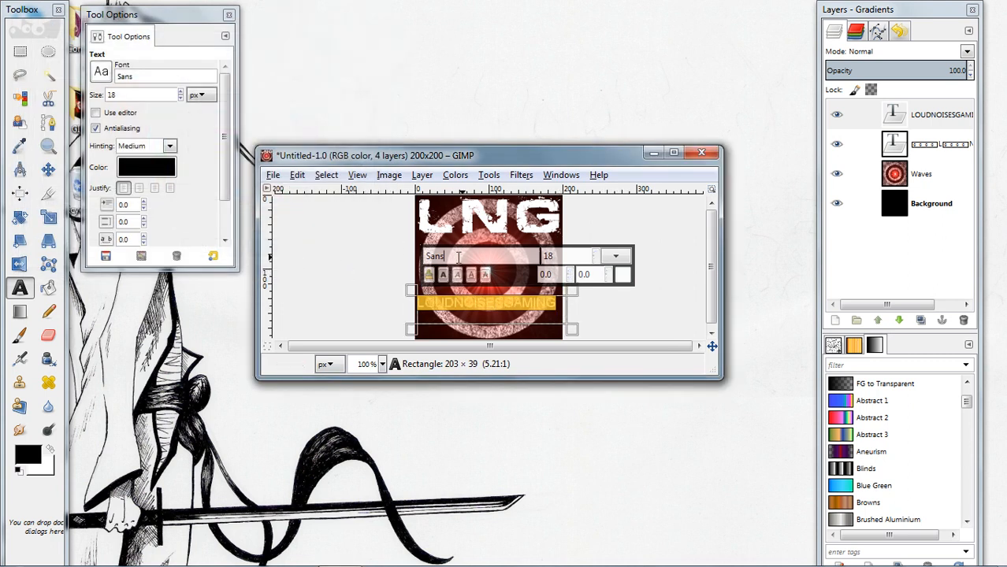
{"action": "left_click_drag", "start_coordinate": [457, 257], "coordinate": [404, 260]}
{"action": "type", "text": "def"}
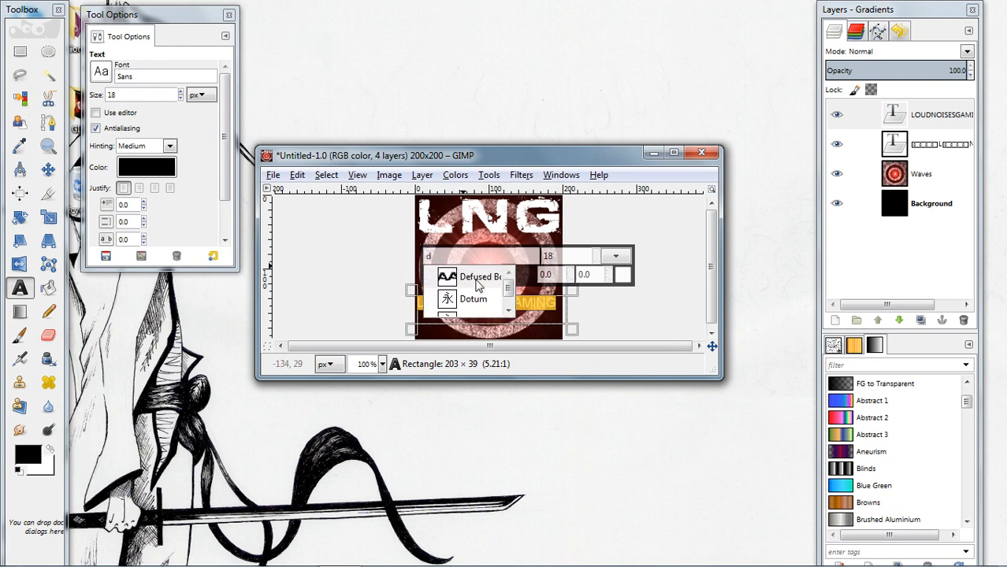
{"action": "left_click", "coordinate": [472, 273]}
{"action": "scroll", "coordinate": [597, 263], "scroll_direction": "down", "scroll_amount": 6}
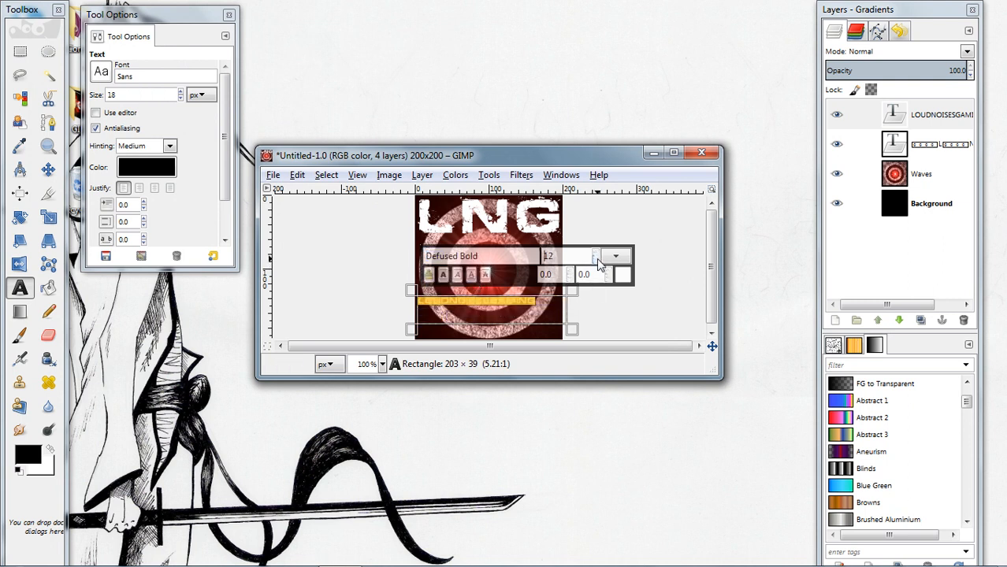
{"action": "scroll", "coordinate": [597, 263], "scroll_direction": "up", "scroll_amount": 3}
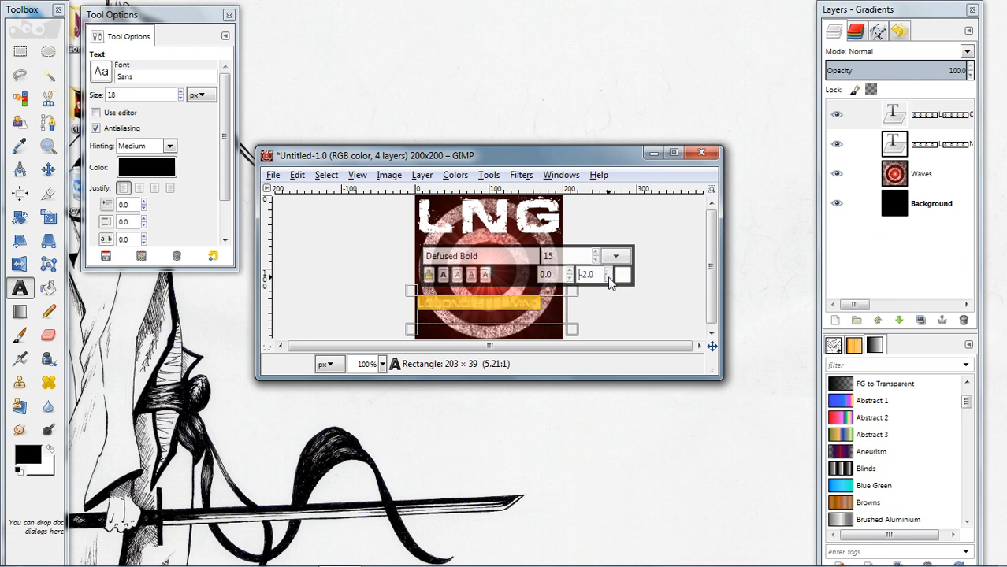
Set the LOUDNOISESGAMING text's kerning to 0.0 and move its layer down to the bottom edge of the image
{"action": "scroll", "coordinate": [609, 275], "scroll_direction": "down", "scroll_amount": 1}
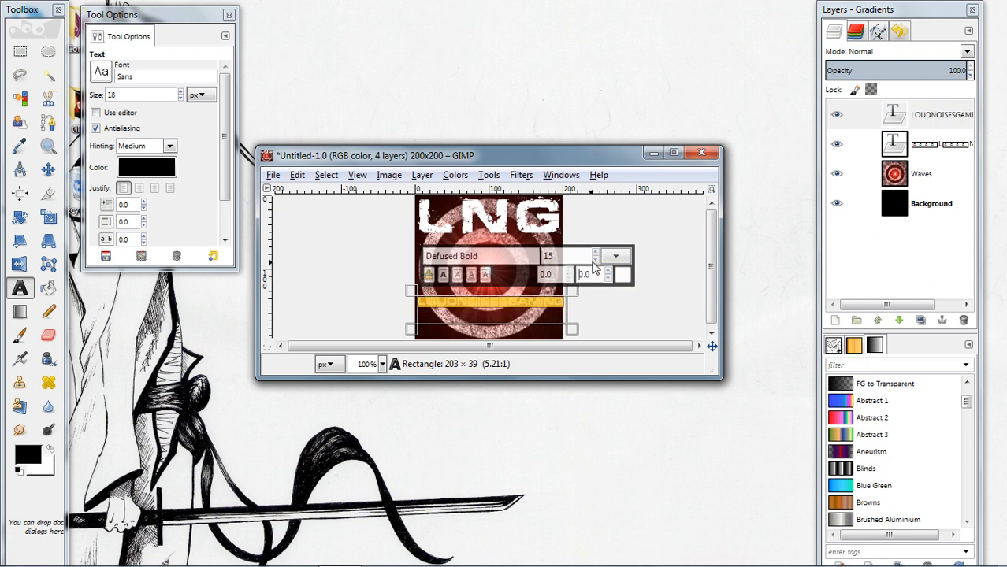
{"action": "scroll", "coordinate": [609, 274], "scroll_direction": "up", "scroll_amount": 1}
{"action": "left_click", "coordinate": [48, 169]}
{"action": "left_click_drag", "start_coordinate": [478, 308], "coordinate": [476, 335]}
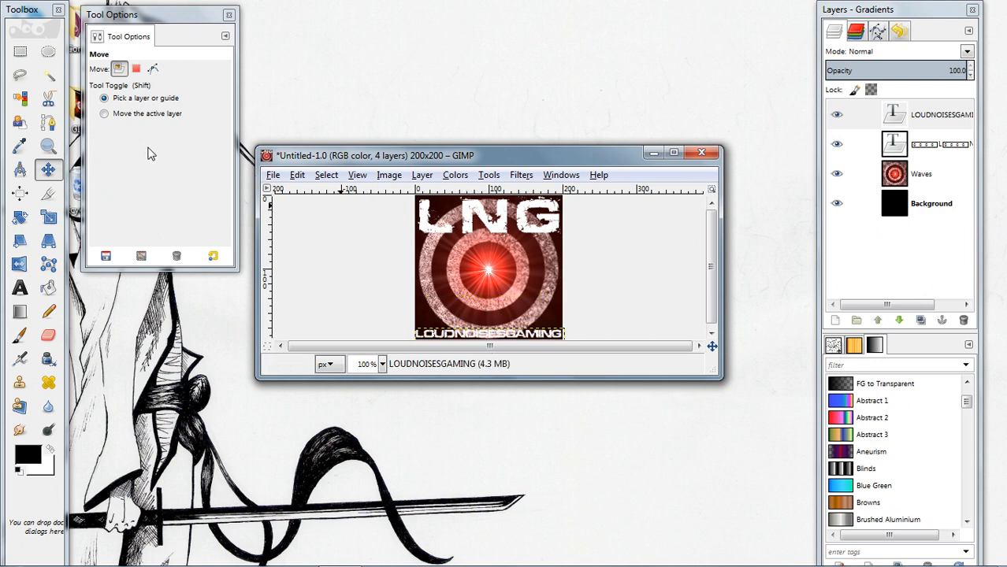
{"action": "left_click", "coordinate": [19, 287]}
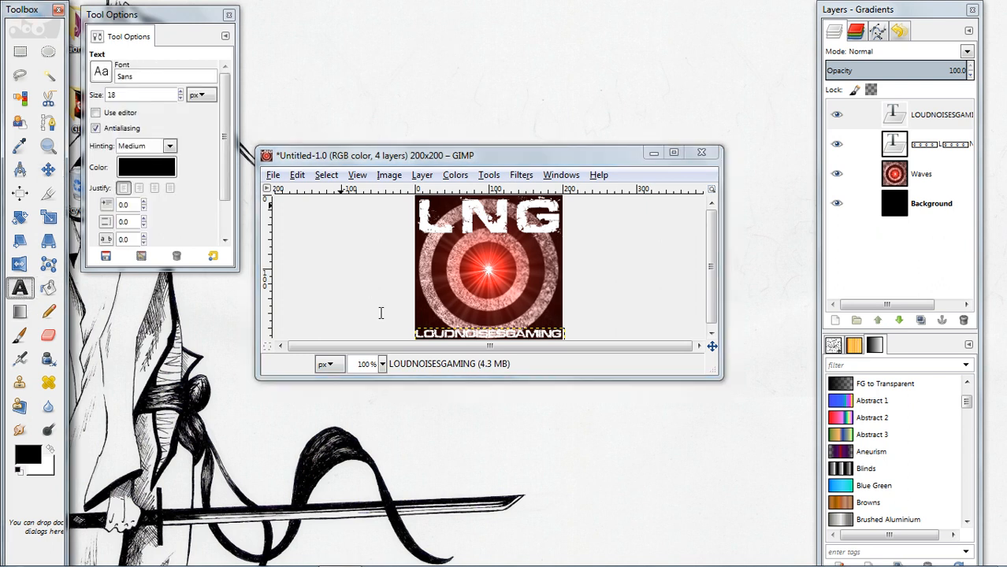
{"action": "left_click", "coordinate": [513, 334]}
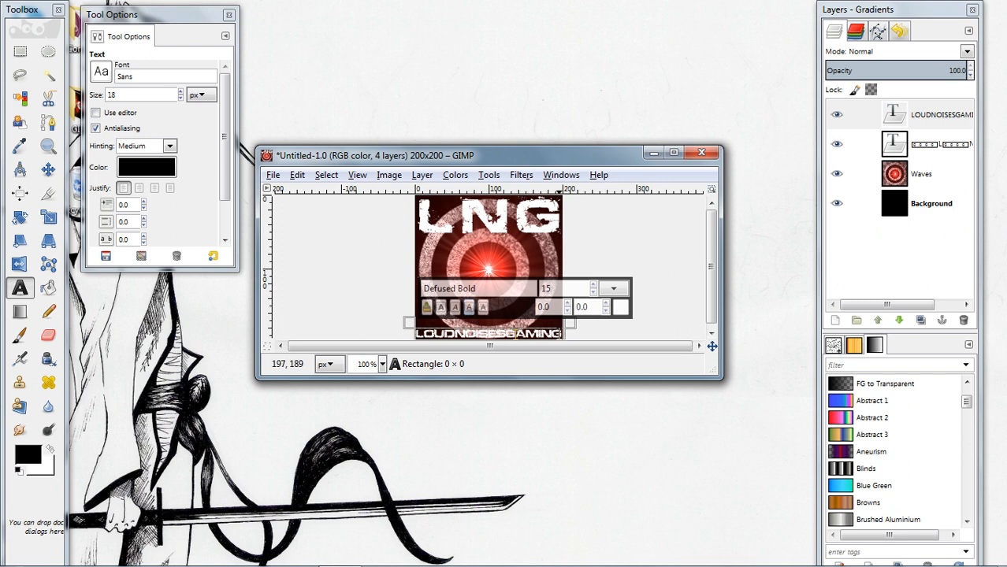
{"action": "left_click_drag", "start_coordinate": [565, 337], "coordinate": [445, 335]}
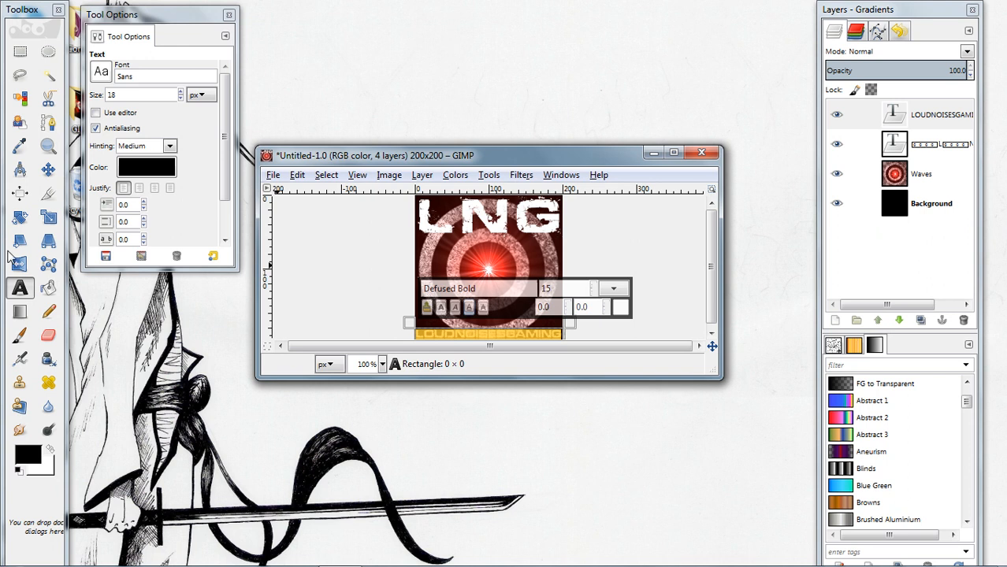
Fine-tune the position of the LOUDNOISESGAMING layer along the bottom edge of the image
{"action": "left_click", "coordinate": [48, 169]}
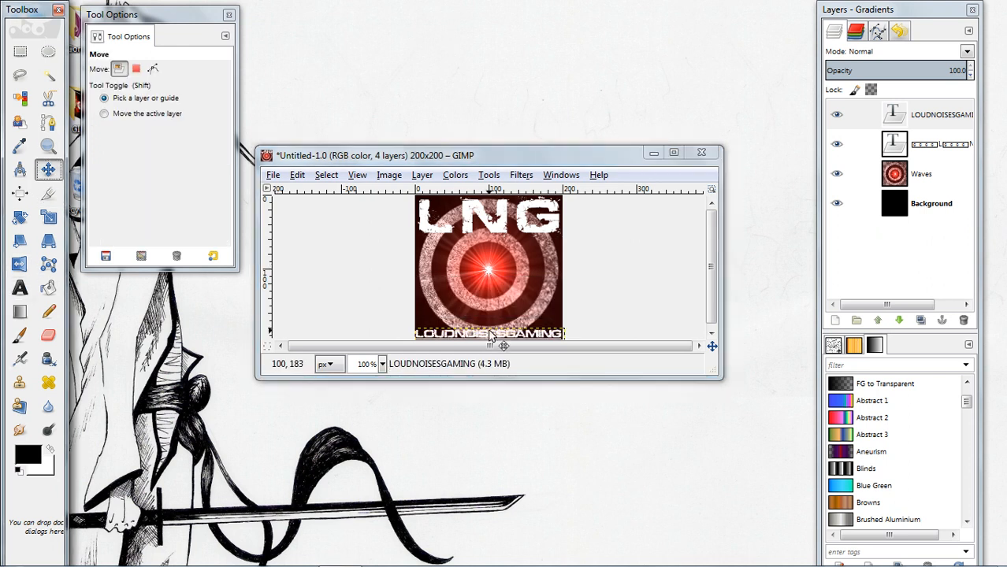
{"action": "mouse_move", "coordinate": [489, 334]}
{"action": "left_mouse_down"}
{"action": "mouse_move", "coordinate": [475, 336]}
{"action": "mouse_move", "coordinate": [475, 325]}
{"action": "mouse_move", "coordinate": [488, 337]}
{"action": "left_mouse_up"}
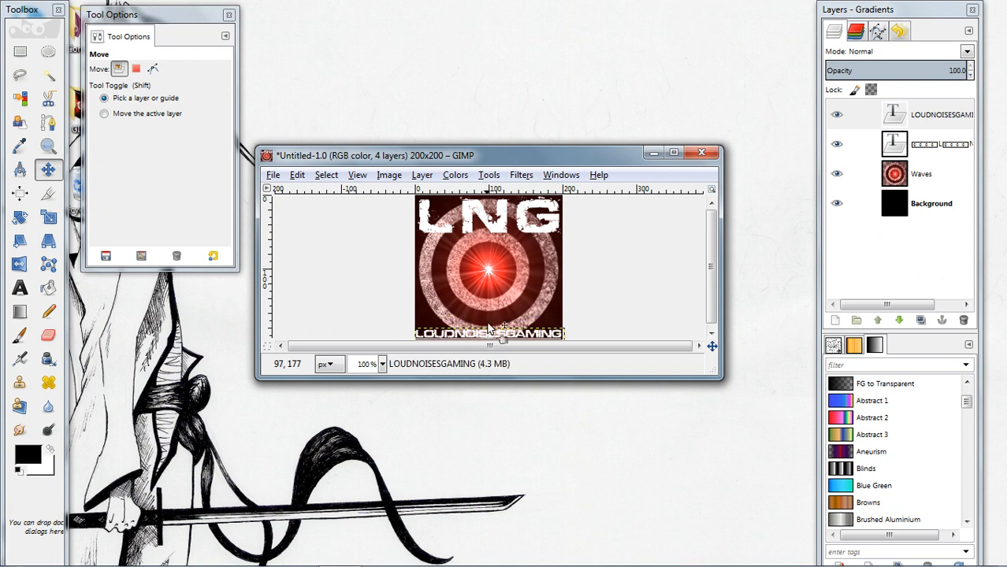